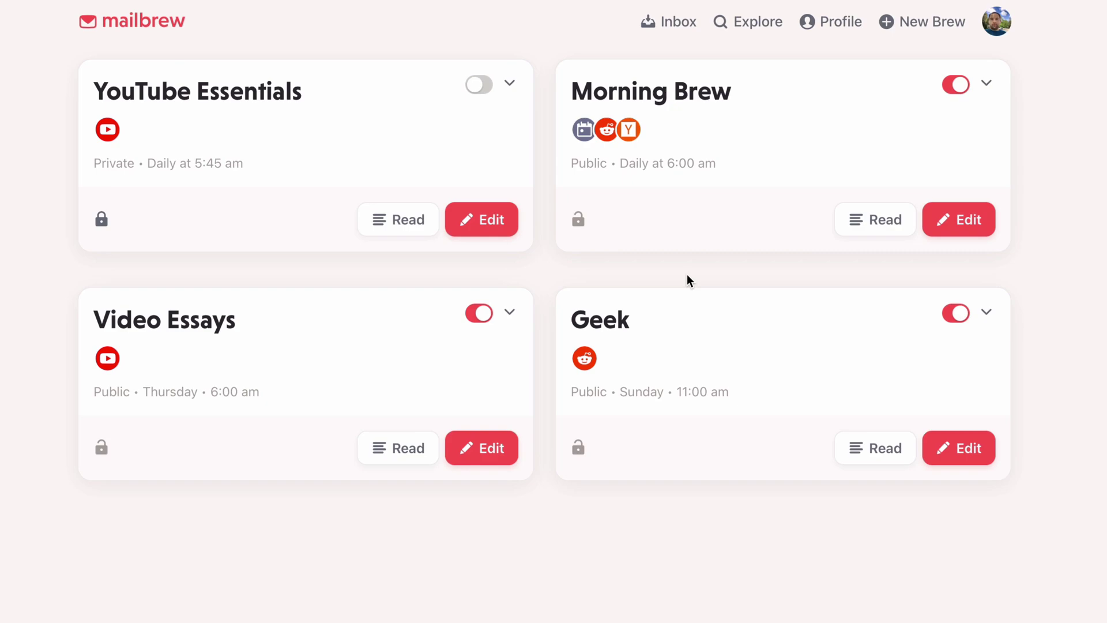
Step: Return from Things to Mailbrew and start a new brew
key("super+Tab")
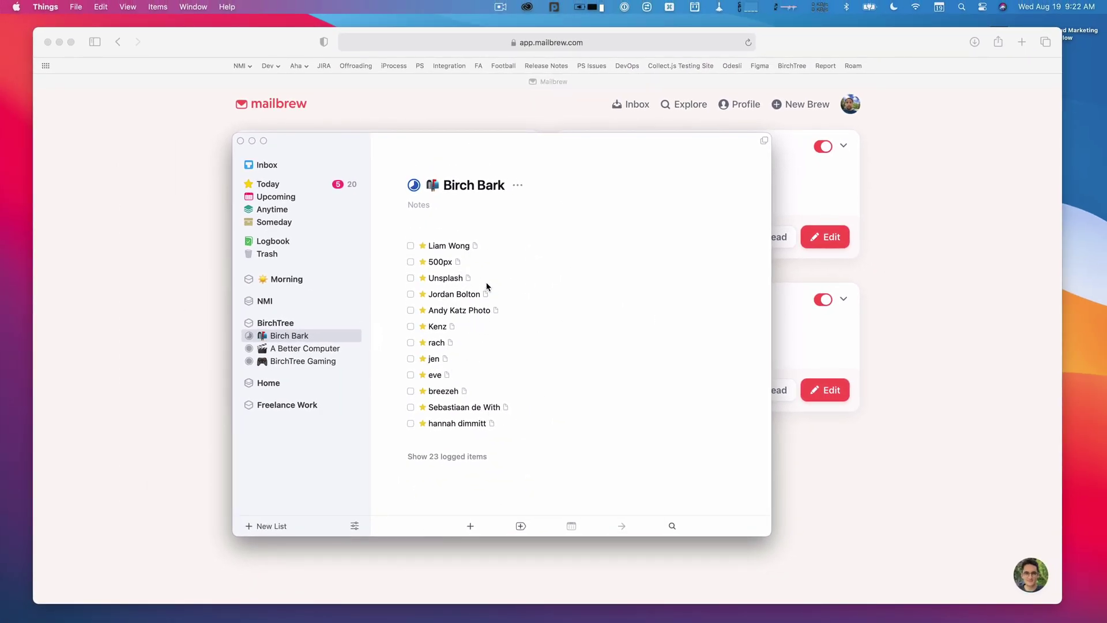
left_click(896, 267)
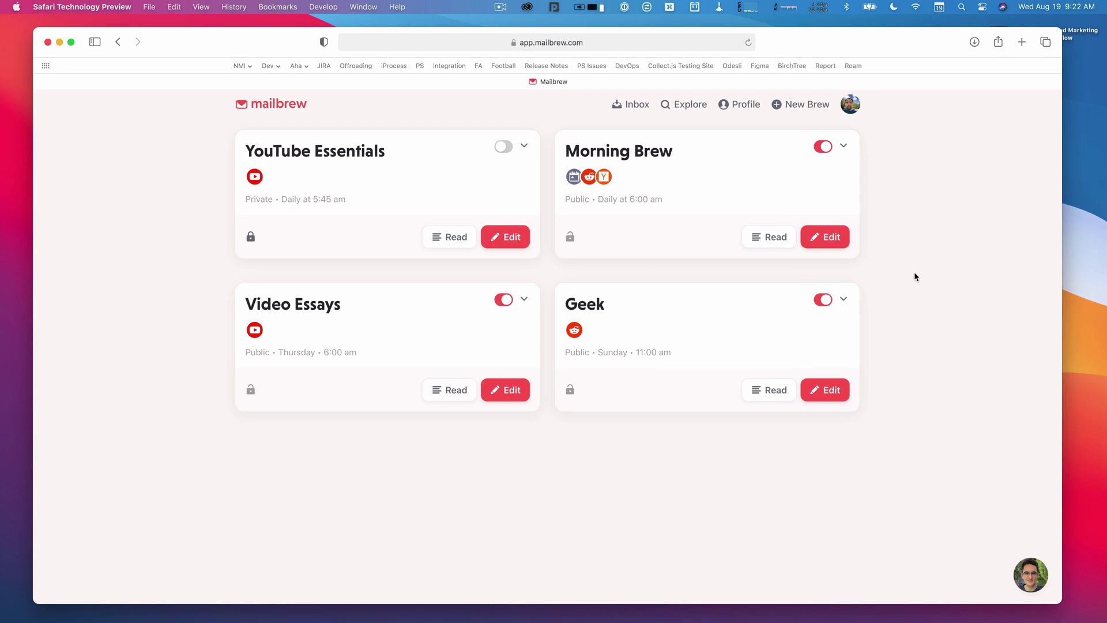
left_click(801, 106)
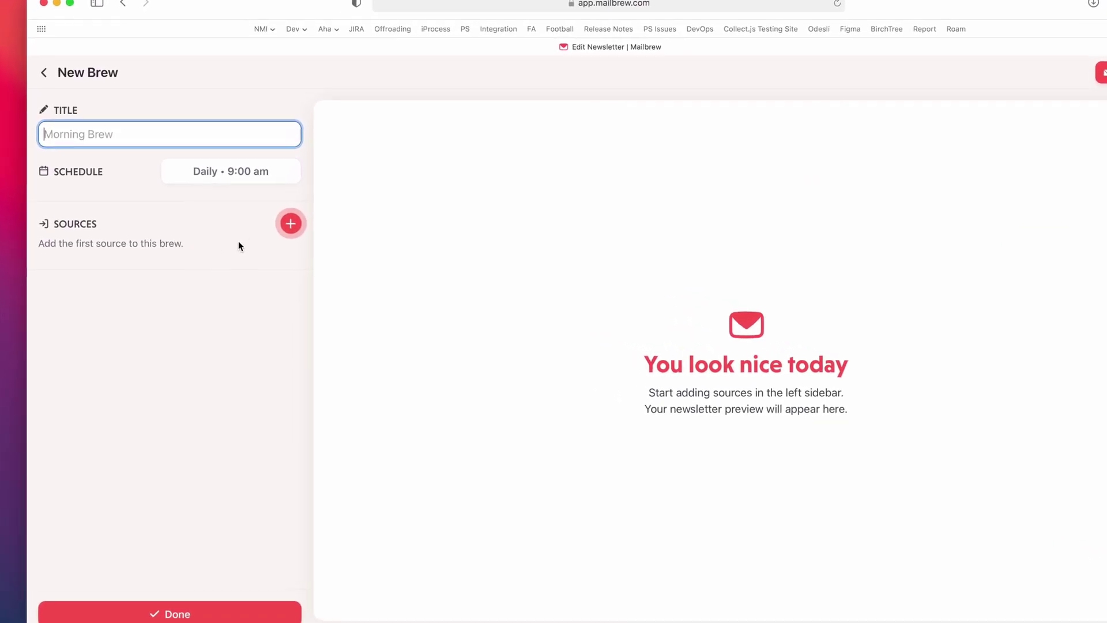
Step: Schedule the brew weekly on Wednesday and Saturday at 6:00 am and save it
left_click(233, 139)
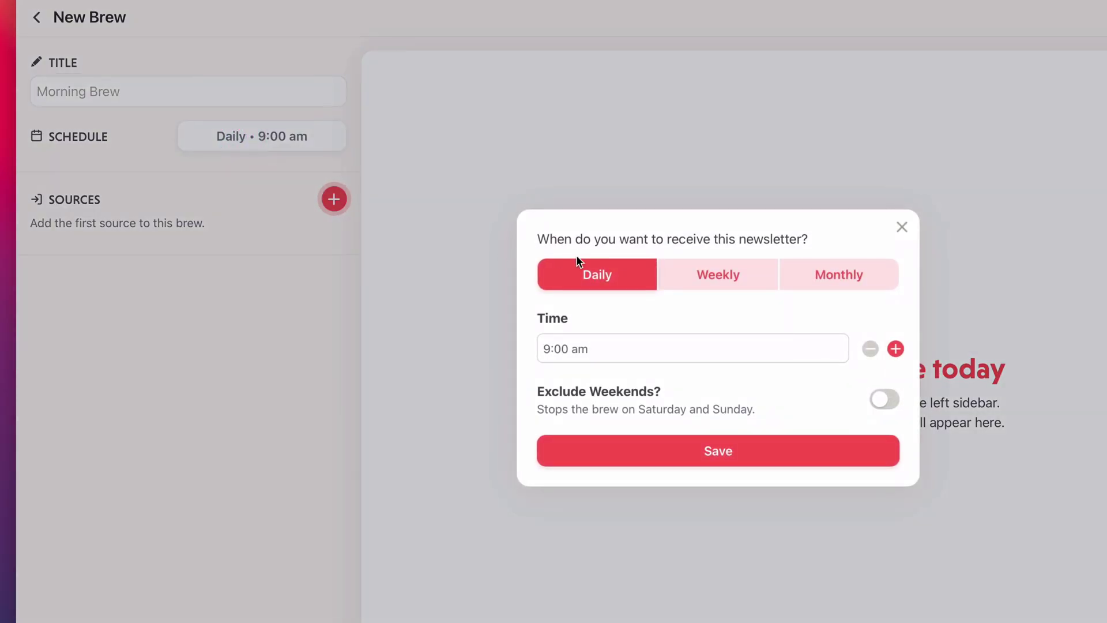
left_click(701, 271)
left_click(843, 259)
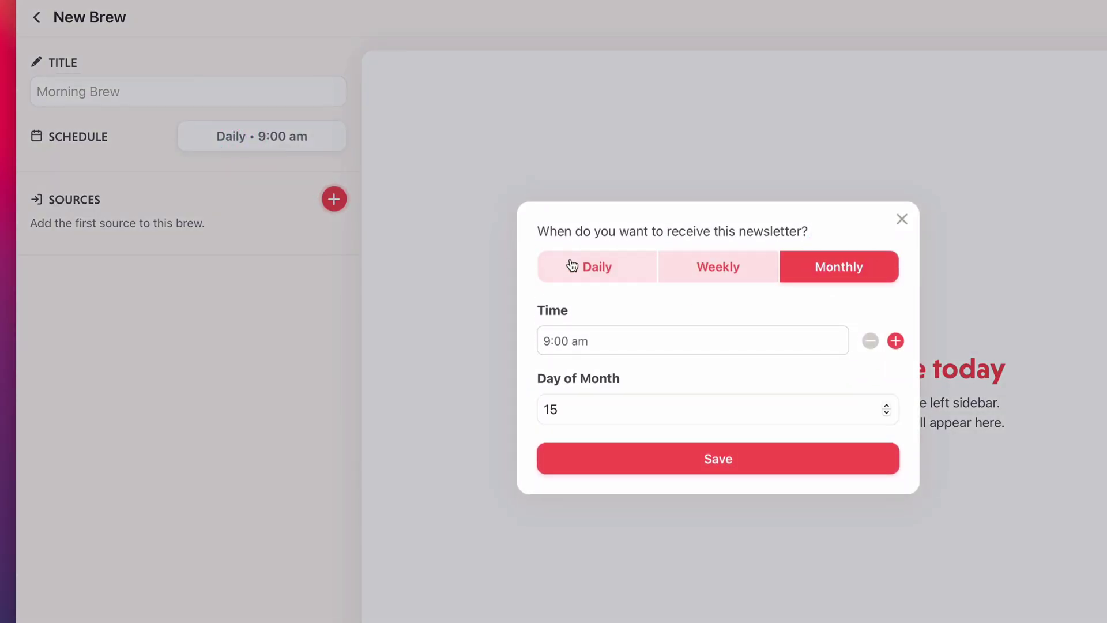
left_click(608, 266)
left_click(711, 276)
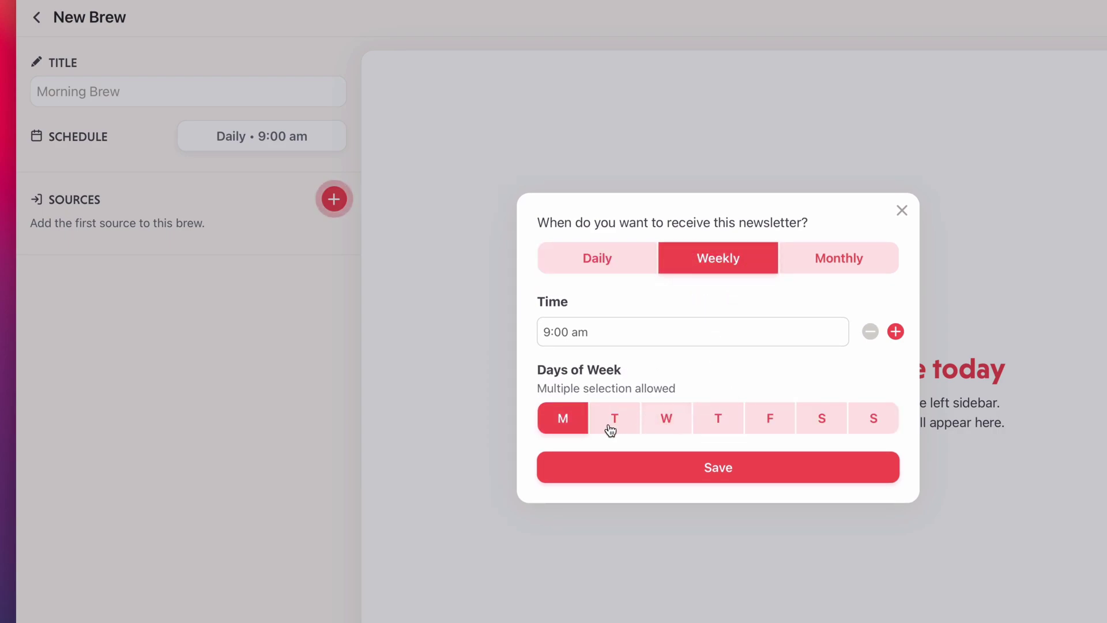
left_click(812, 422)
left_click(556, 416)
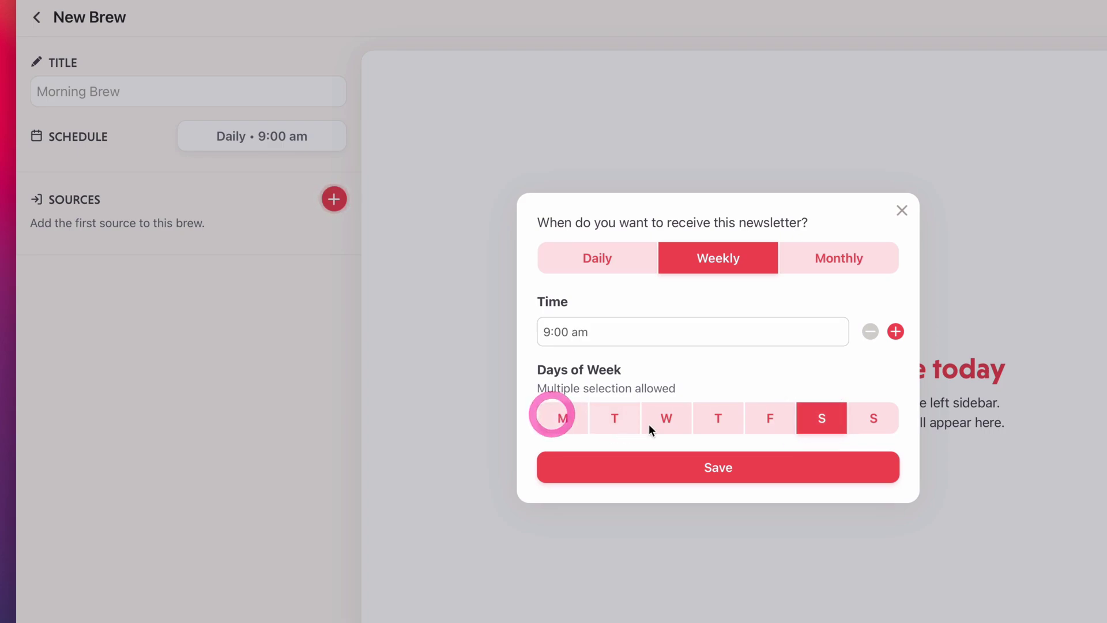
left_click(666, 419)
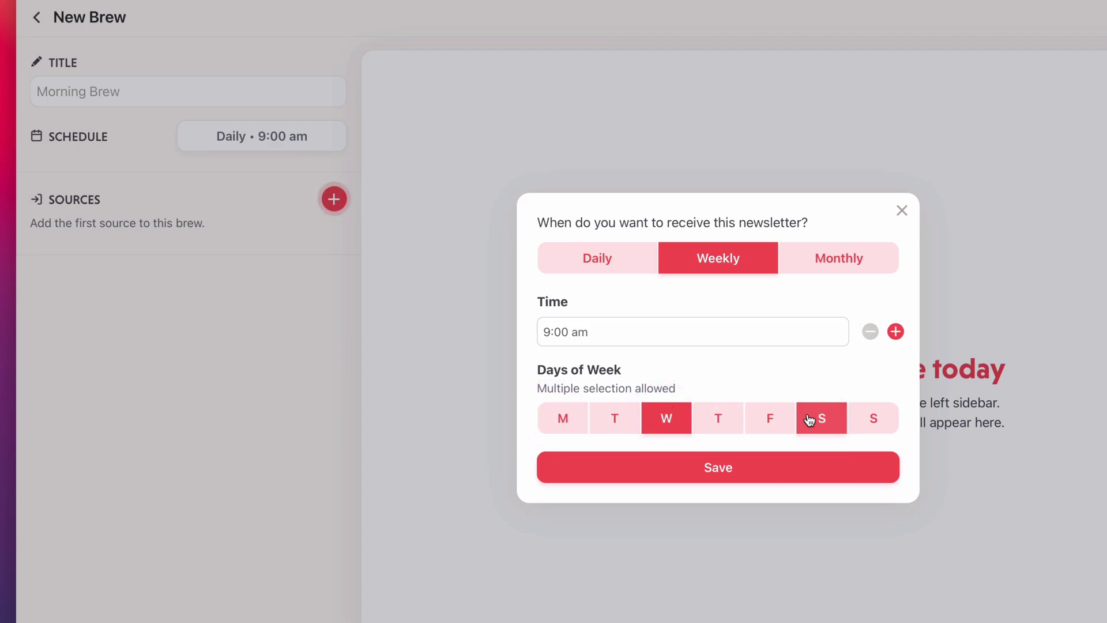
left_click(589, 333)
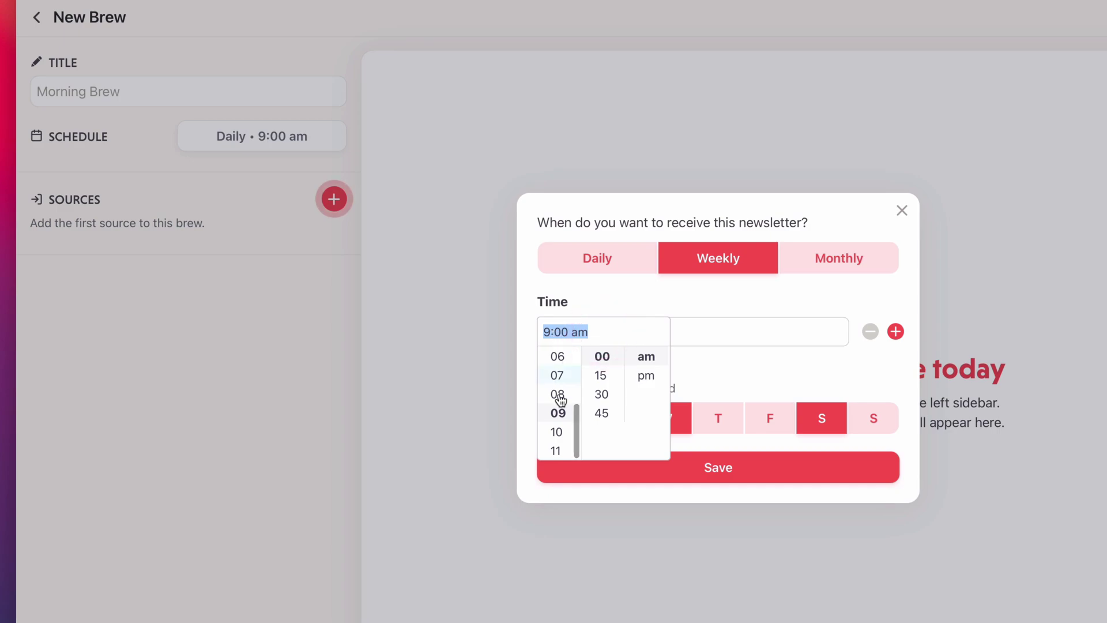
left_click(556, 361)
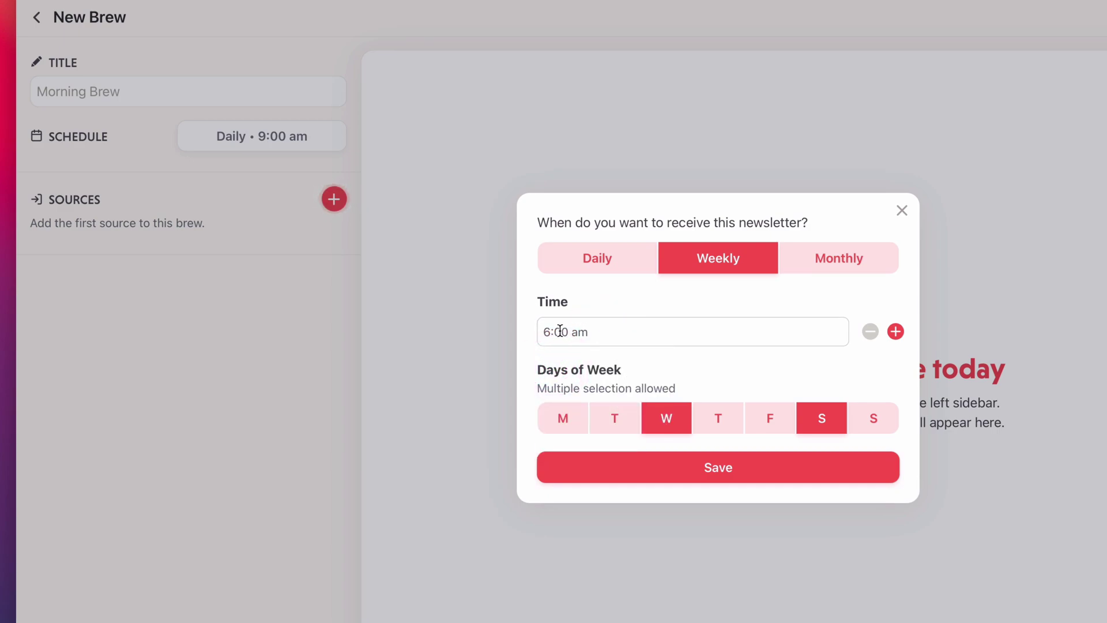
left_click(692, 478)
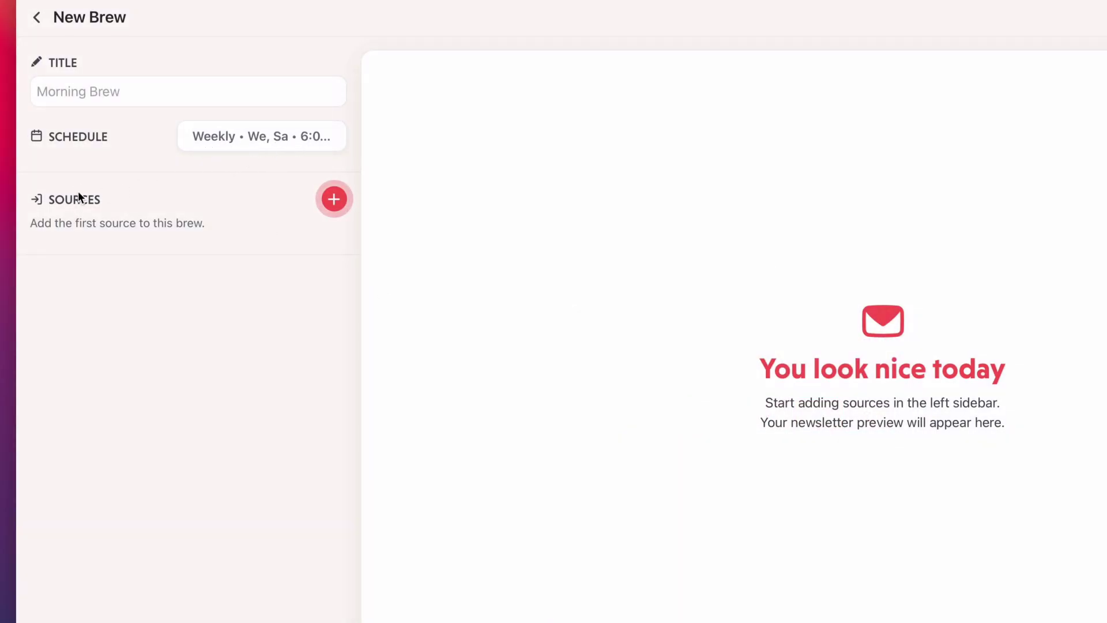
Step: Add a Twitter User source to the brew
left_click(333, 199)
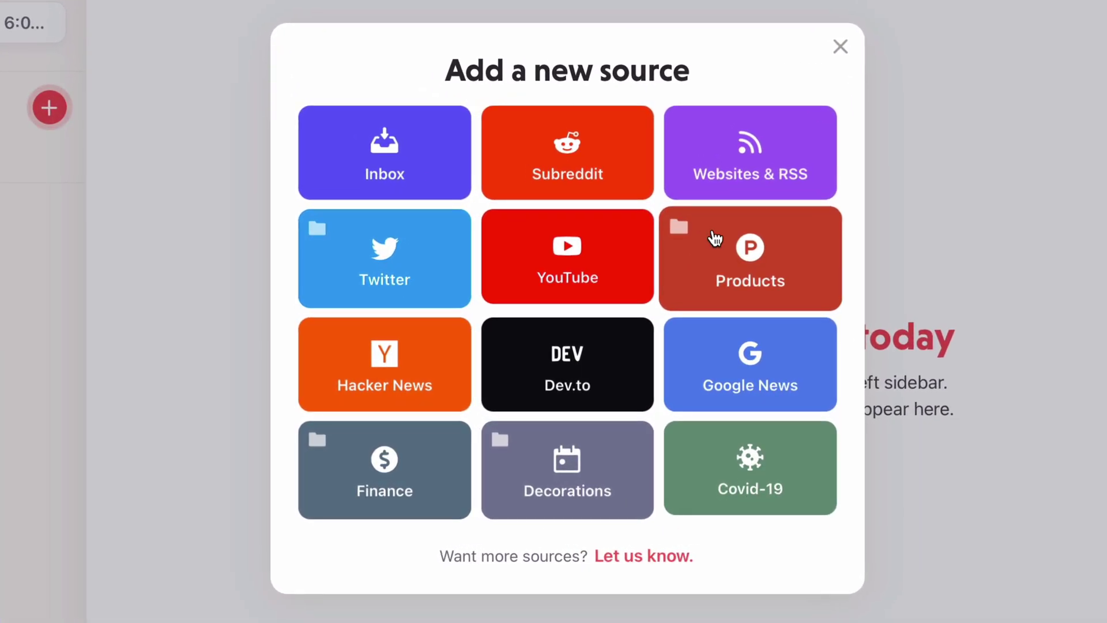
left_click(399, 257)
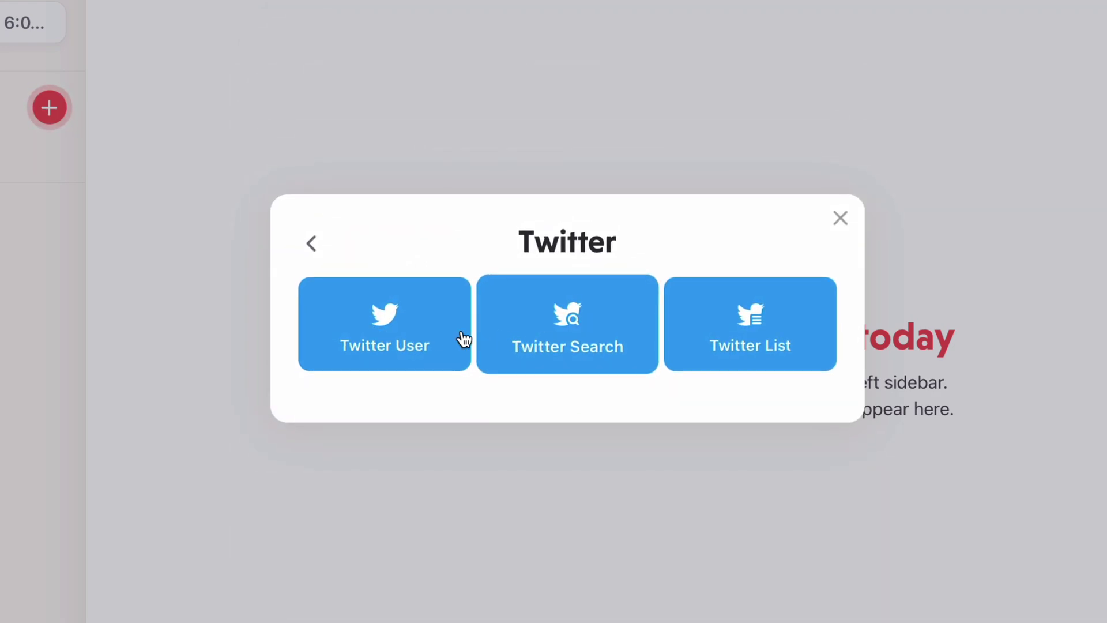
left_click(362, 337)
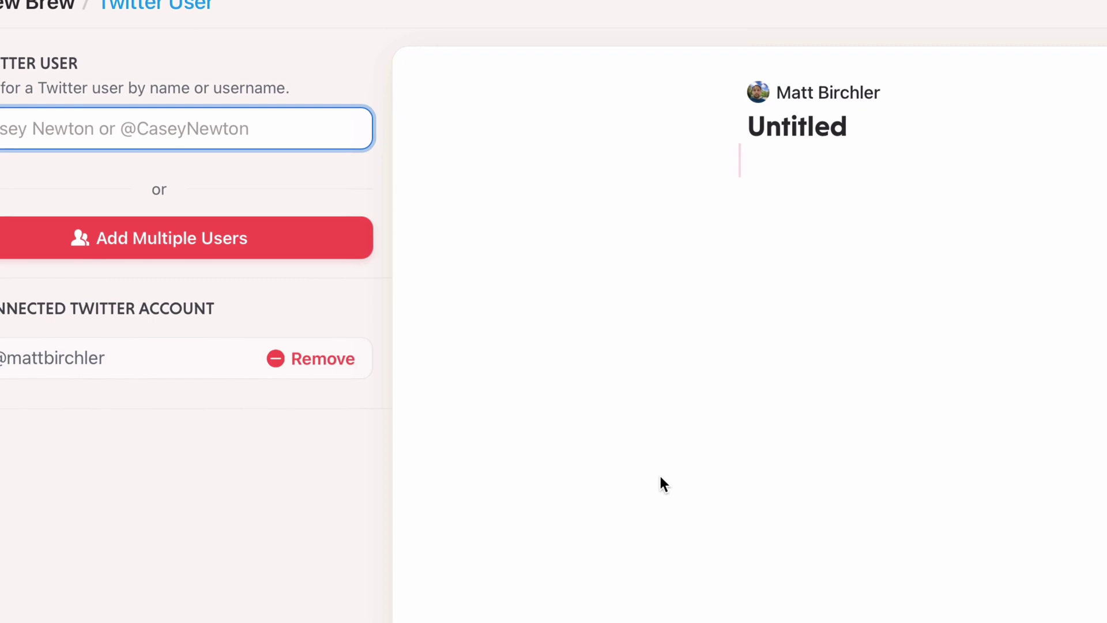
Step: Copy 'liamwong' from the Liam Wong link in Things into the Twitter user search
key("super+Tab")
double_click(761, 295)
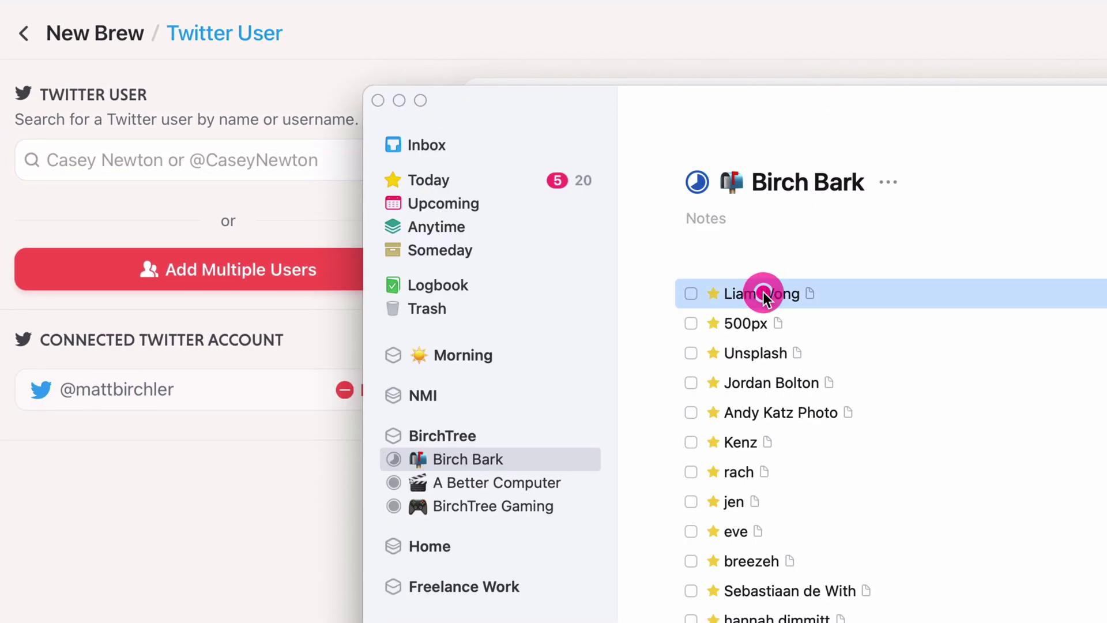
left_click(951, 369)
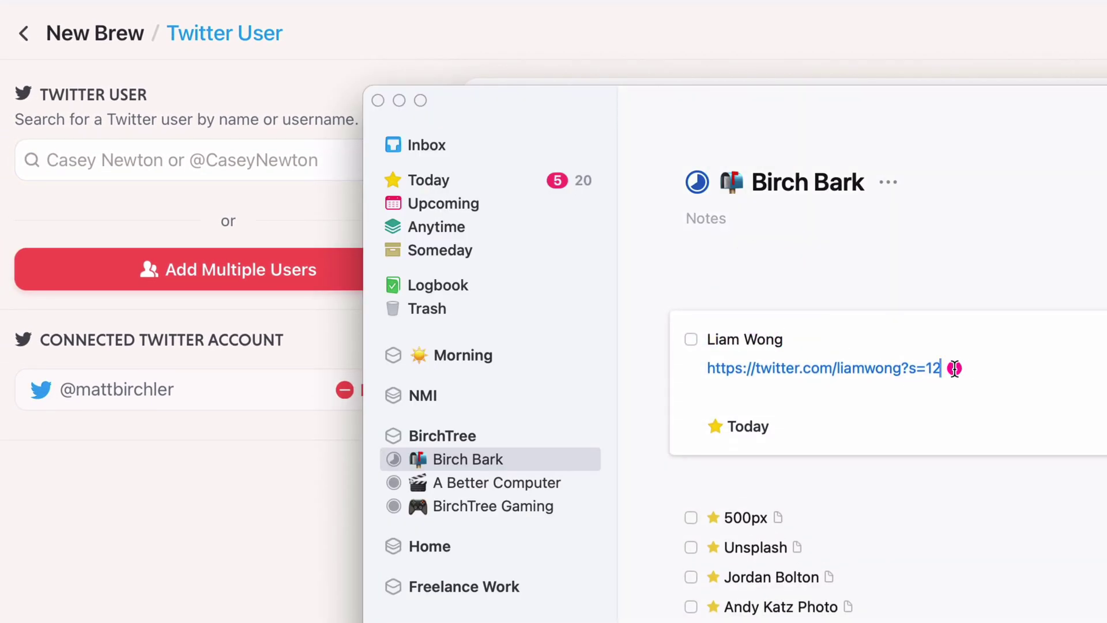
key("Left")
key("Left")
key("shift+alt+Left")
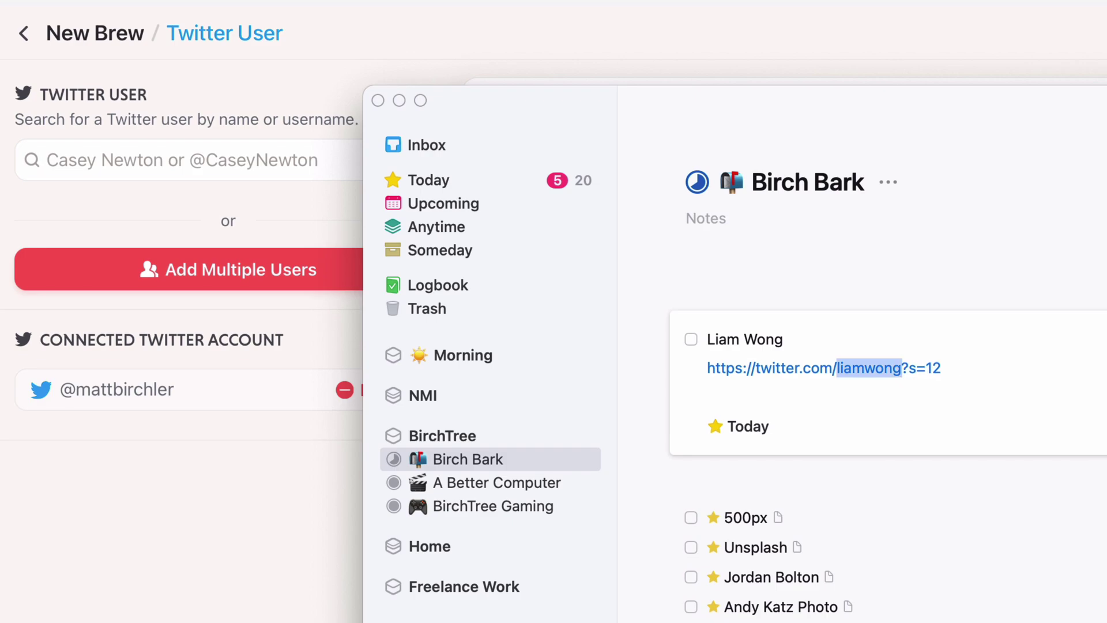
key("super+c")
key("super+Tab")
key("super+v")
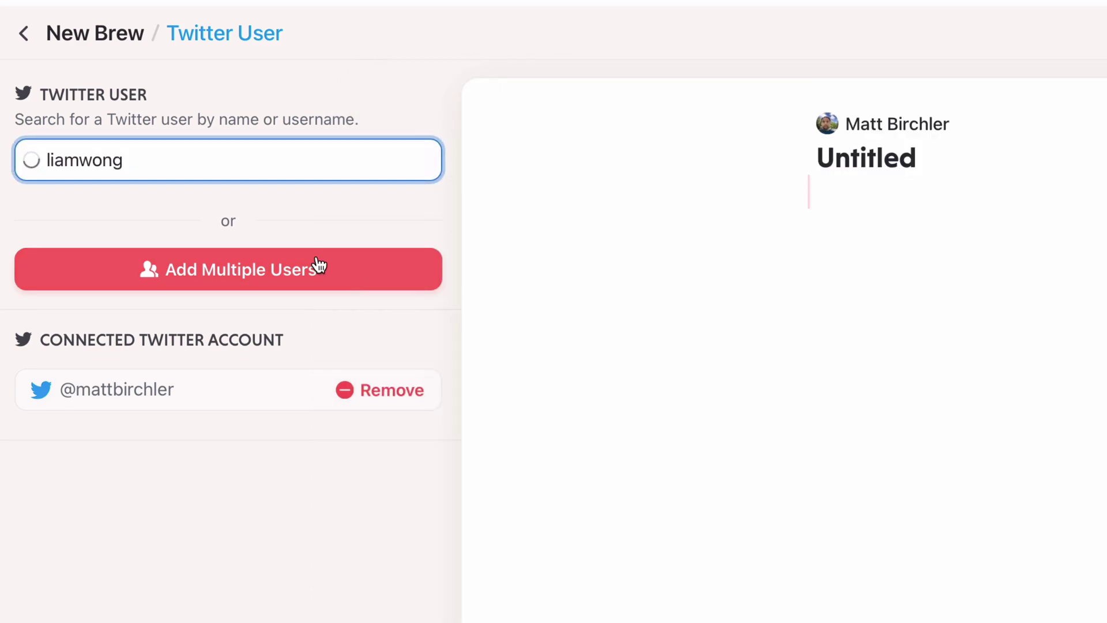
Step: Pick Liam Wong, include retweets, and limit the source to 3 tweets
left_click(117, 221)
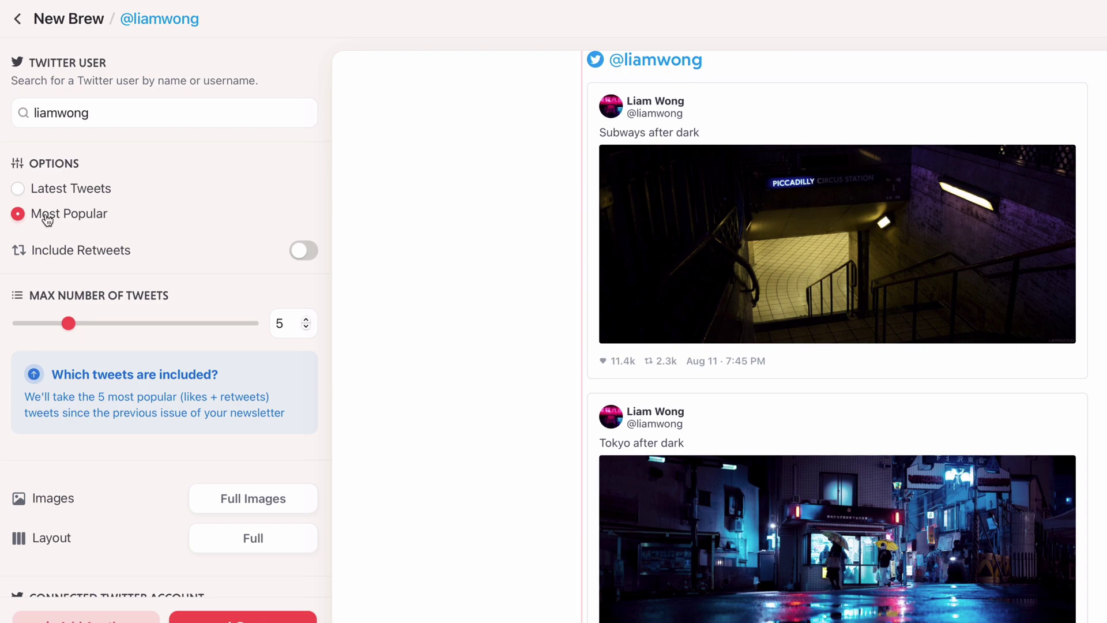
left_click(284, 254)
left_click(306, 327)
left_click(306, 328)
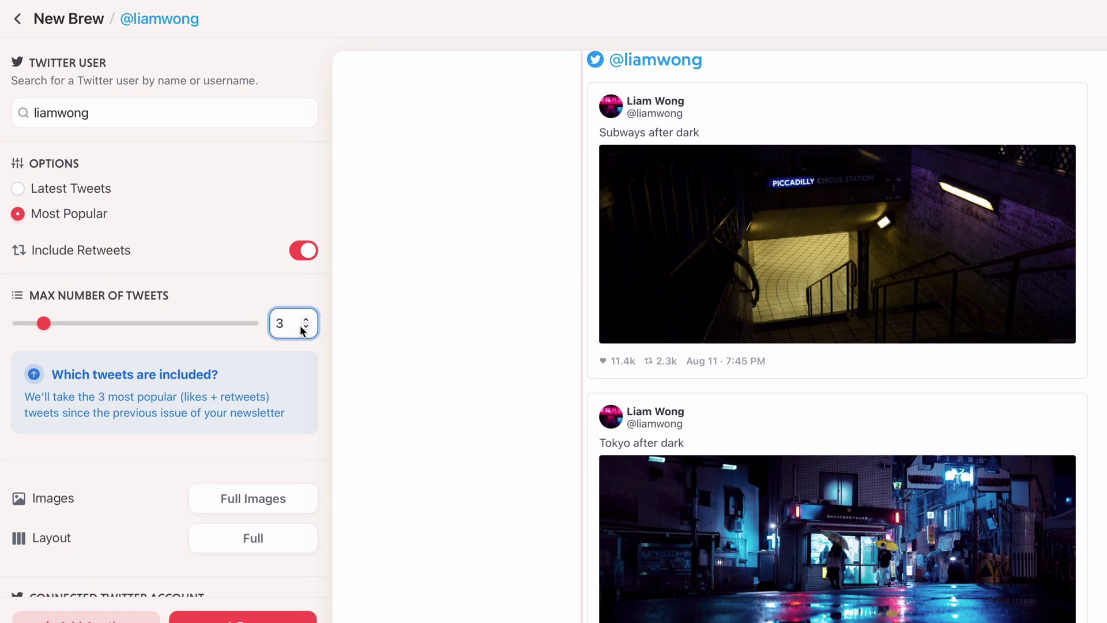
left_click(231, 498)
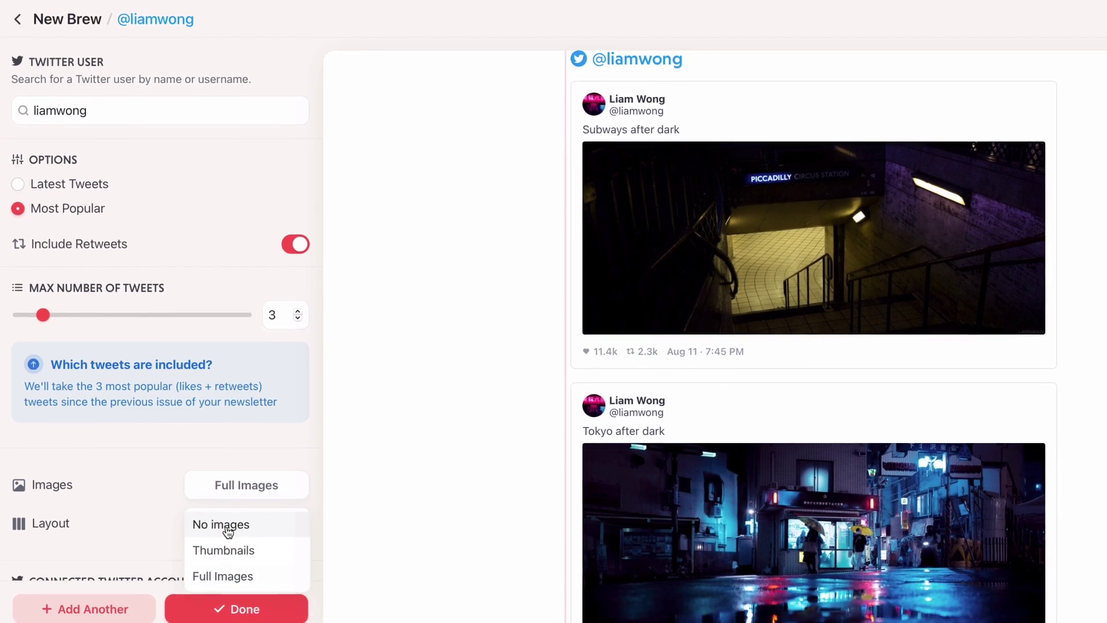
left_click(157, 450)
left_click(219, 503)
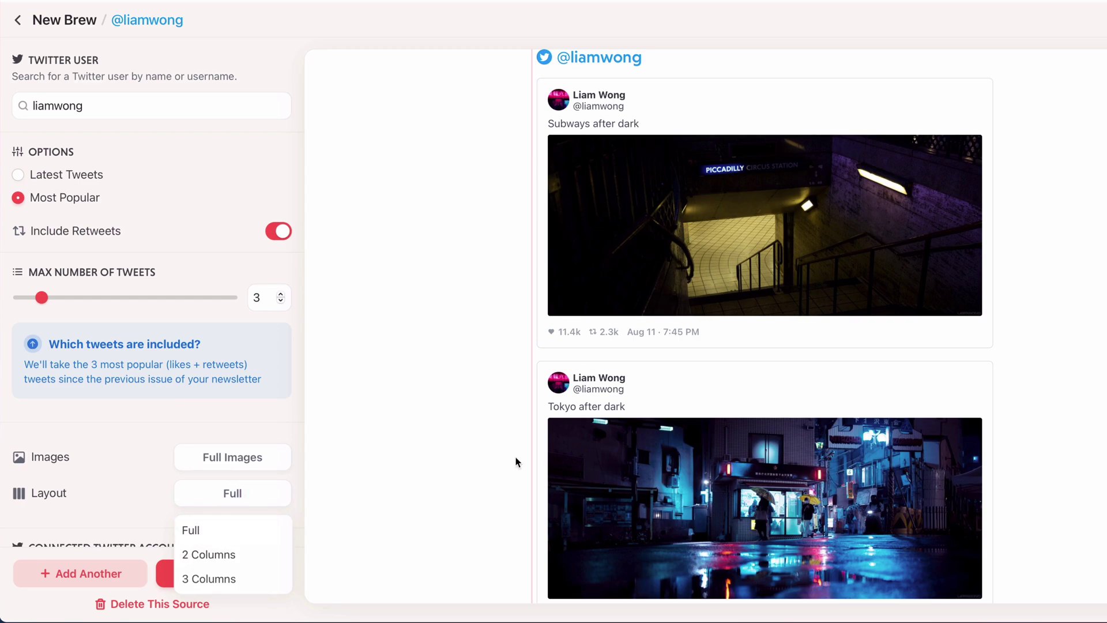
left_click(212, 578)
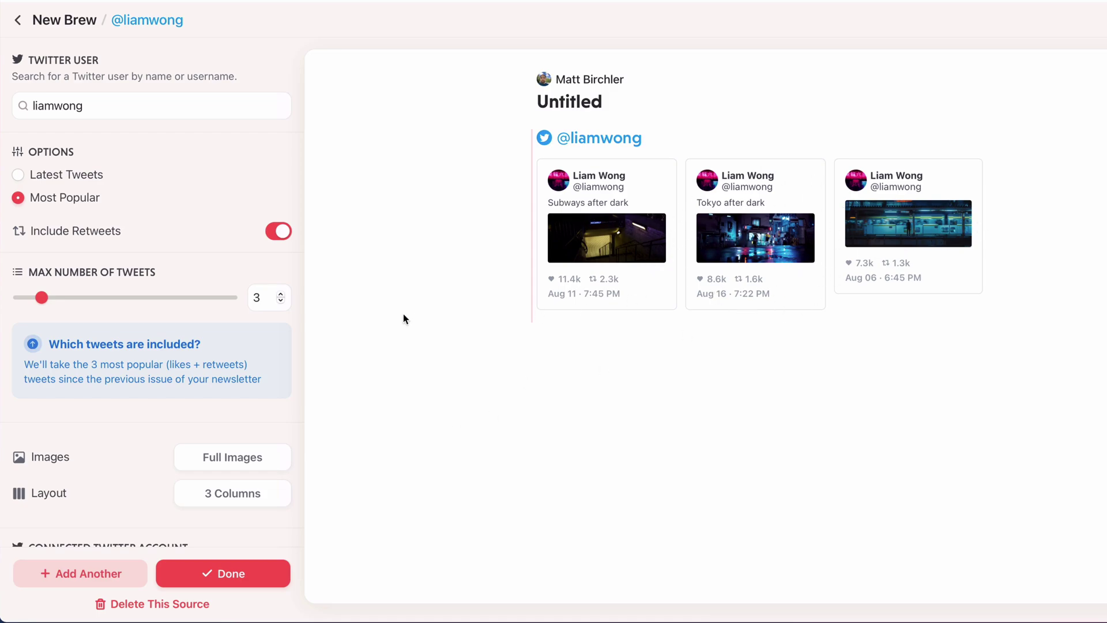
left_click(215, 495)
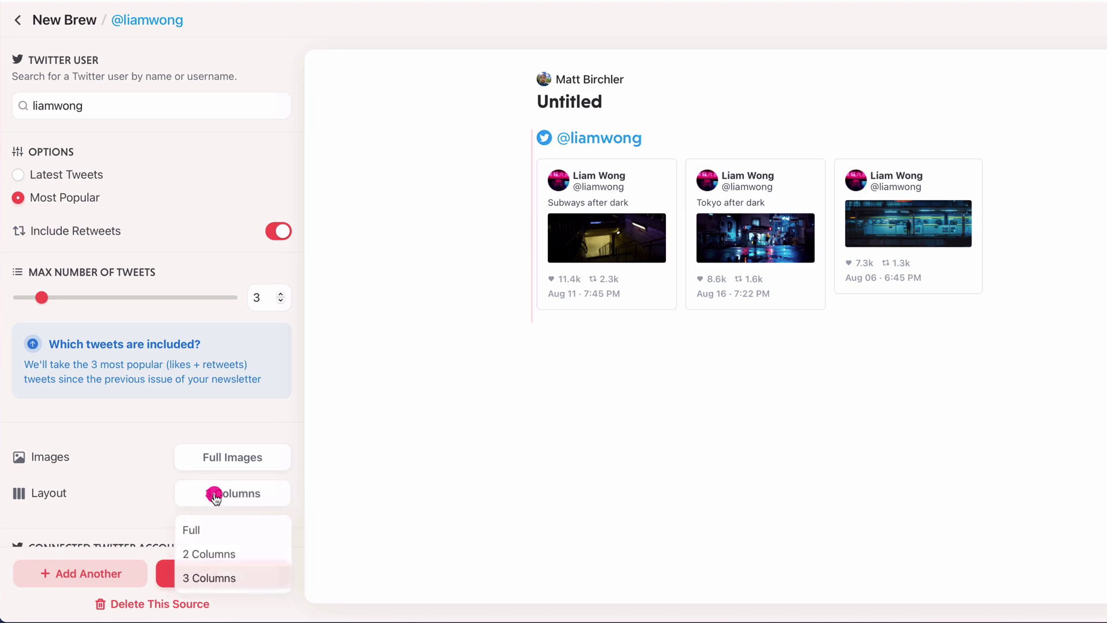
left_click(208, 554)
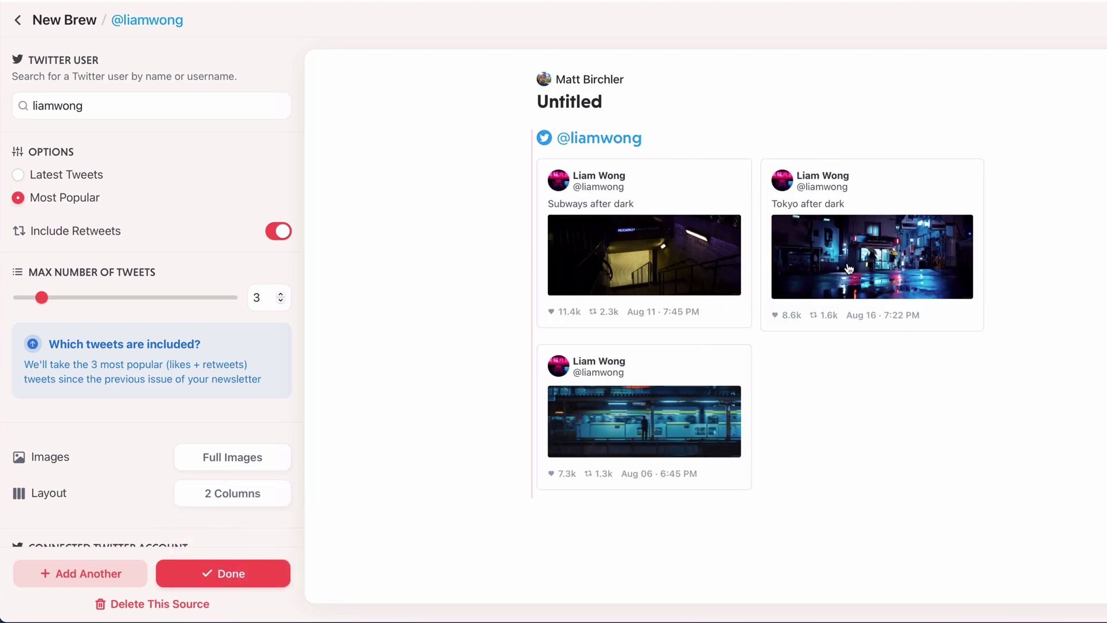
left_click(227, 500)
left_click(209, 578)
scroll(149, 455, "down", 2)
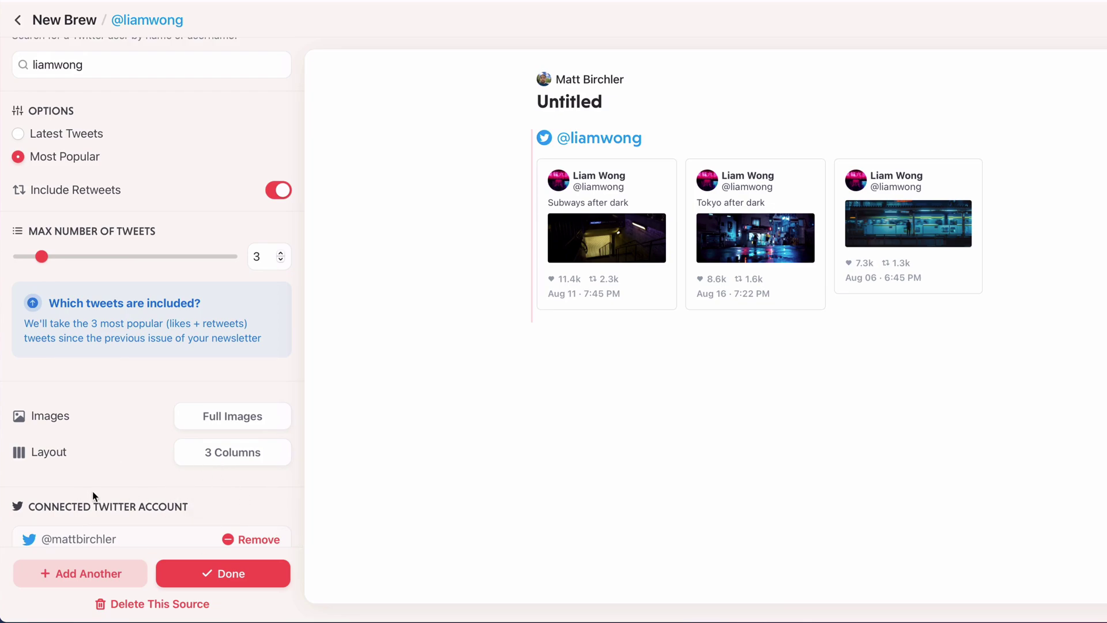
scroll(115, 335, "up", 1)
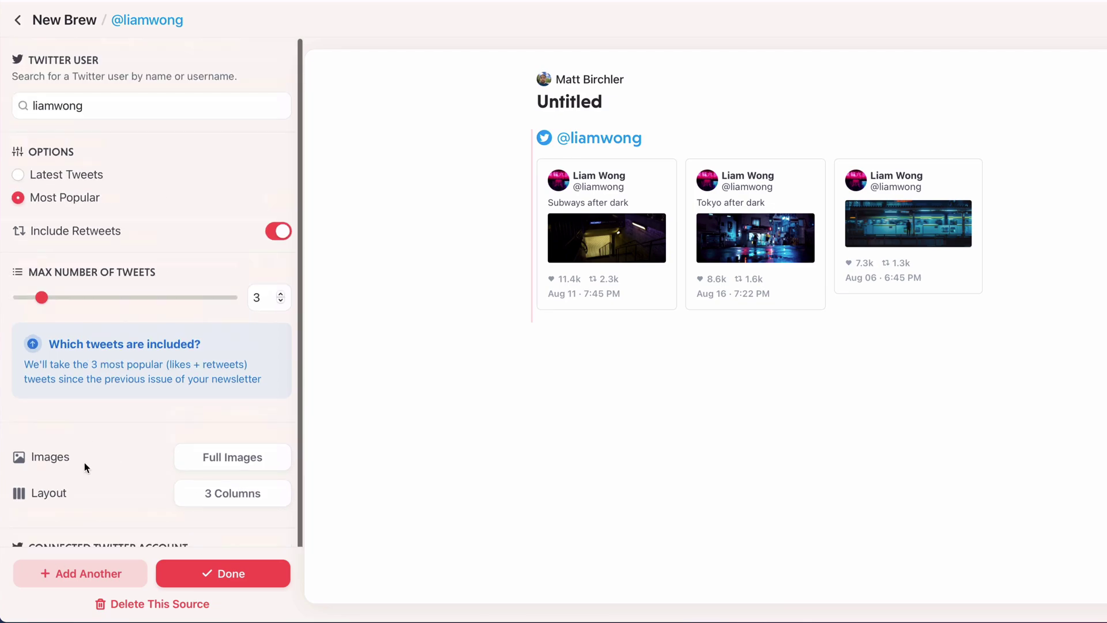
Step: Add another Twitter User source and select '500px' in the 500px to-do's link
left_click(92, 573)
key("super+Tab")
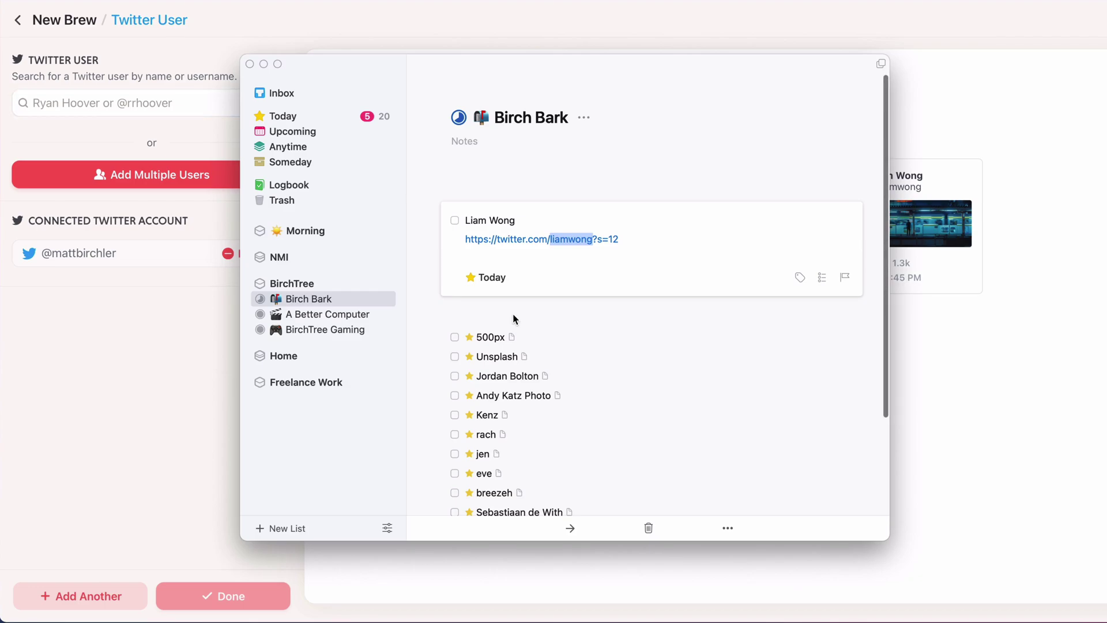
double_click(523, 331)
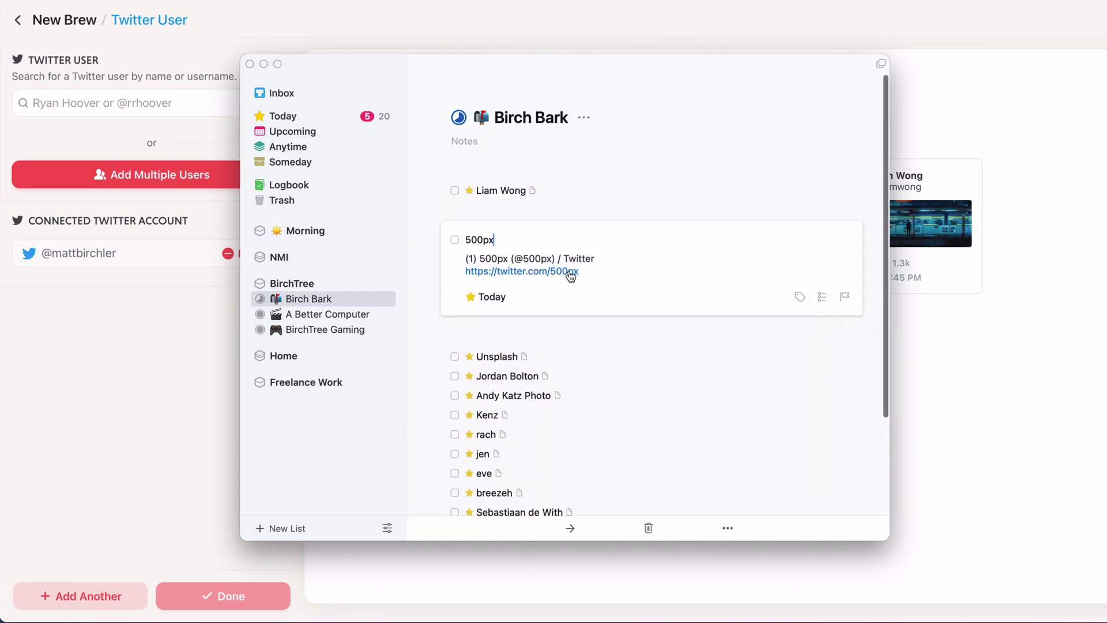
left_click_drag(579, 271, 544, 272)
Step: Paste '500px' into the user search and pick the 500px account
key("super+c")
key("super+Tab")
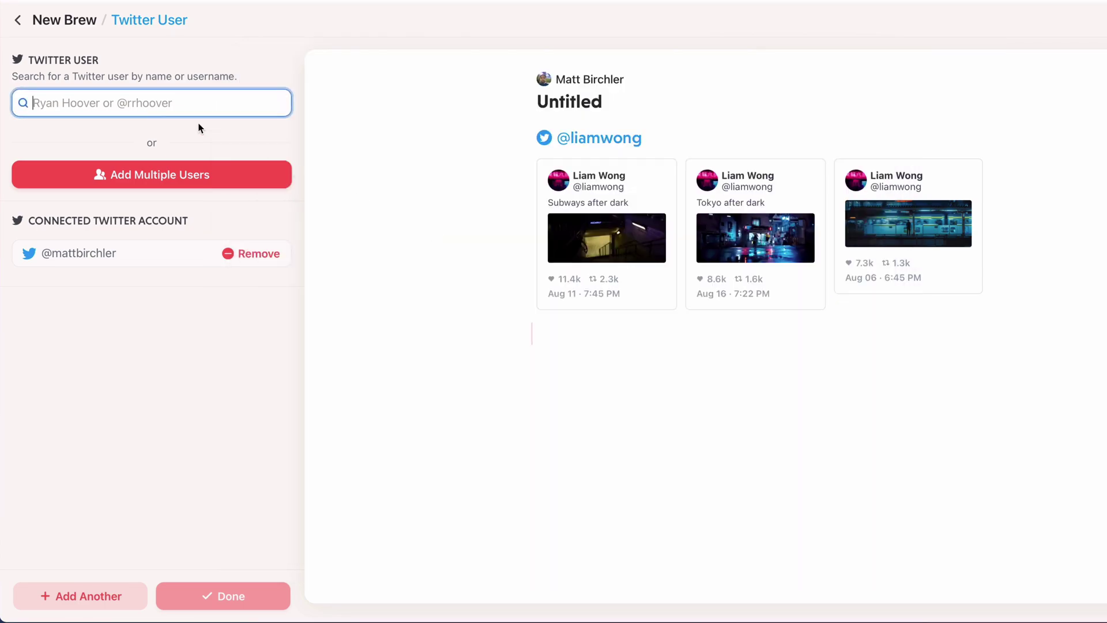
key("super+v")
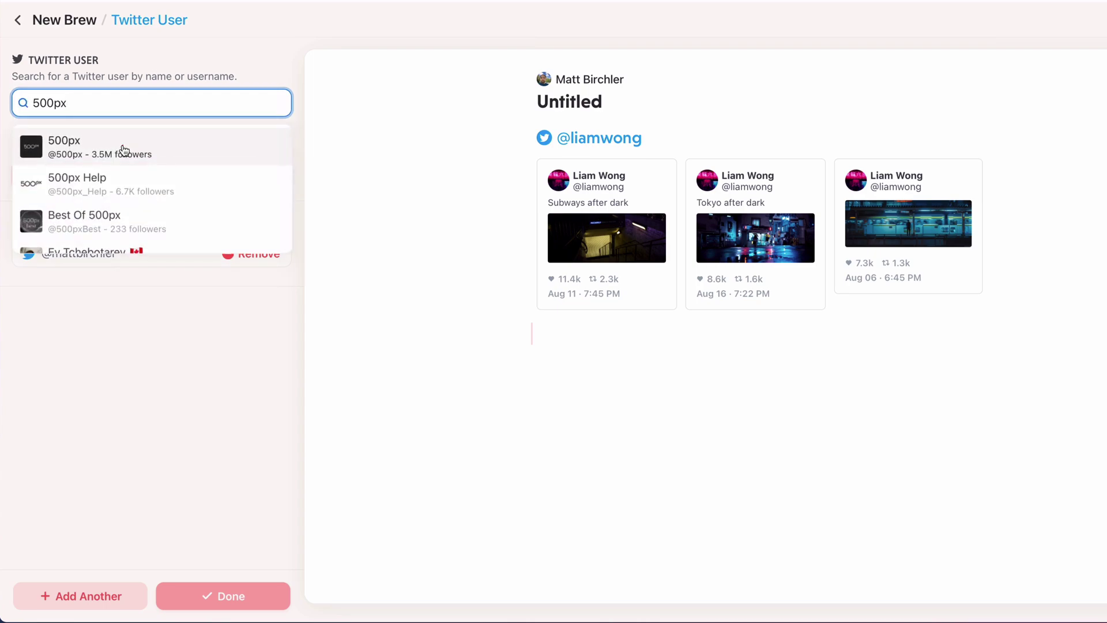
left_click(123, 148)
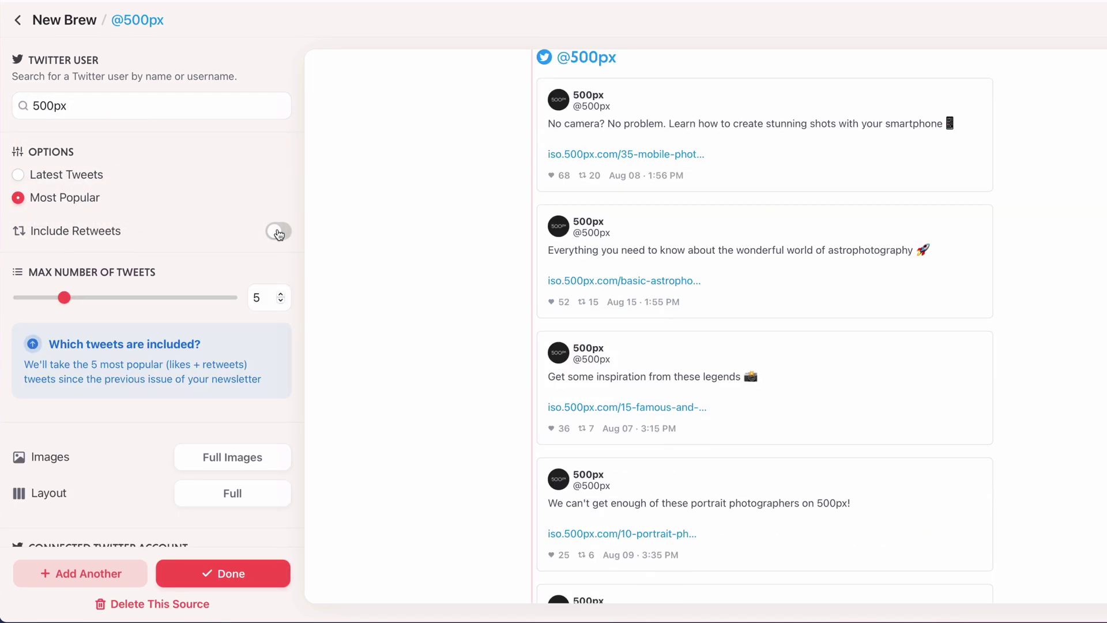
Step: Include 500px retweets, cap it at 3 tweets, and use a 3-column layout
left_click(279, 230)
left_click(281, 301)
left_click(281, 301)
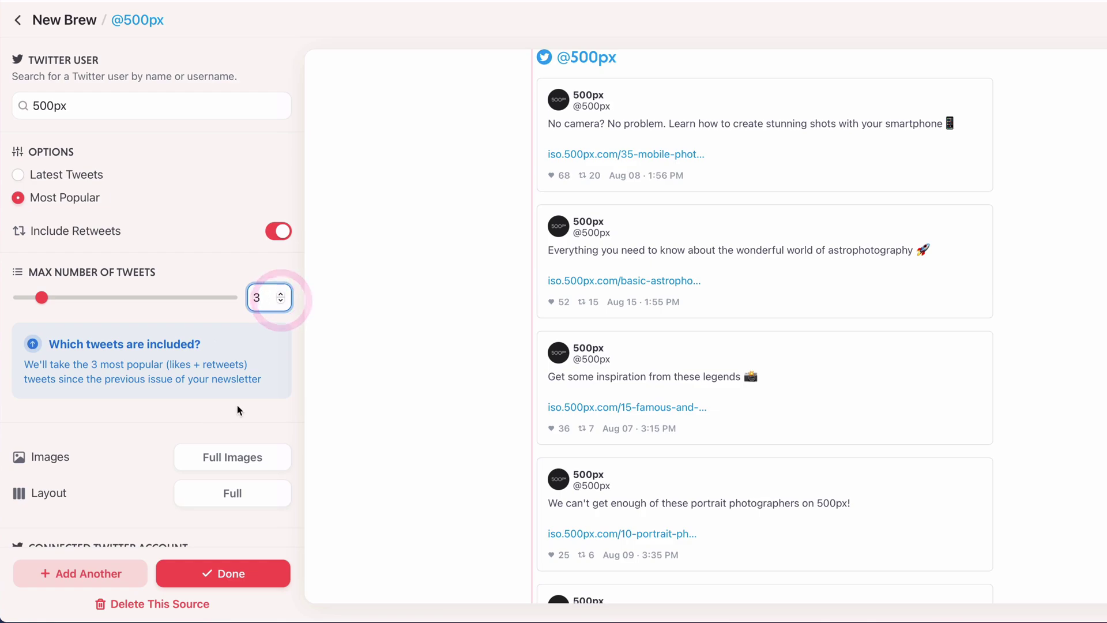
left_click(234, 492)
left_click(212, 578)
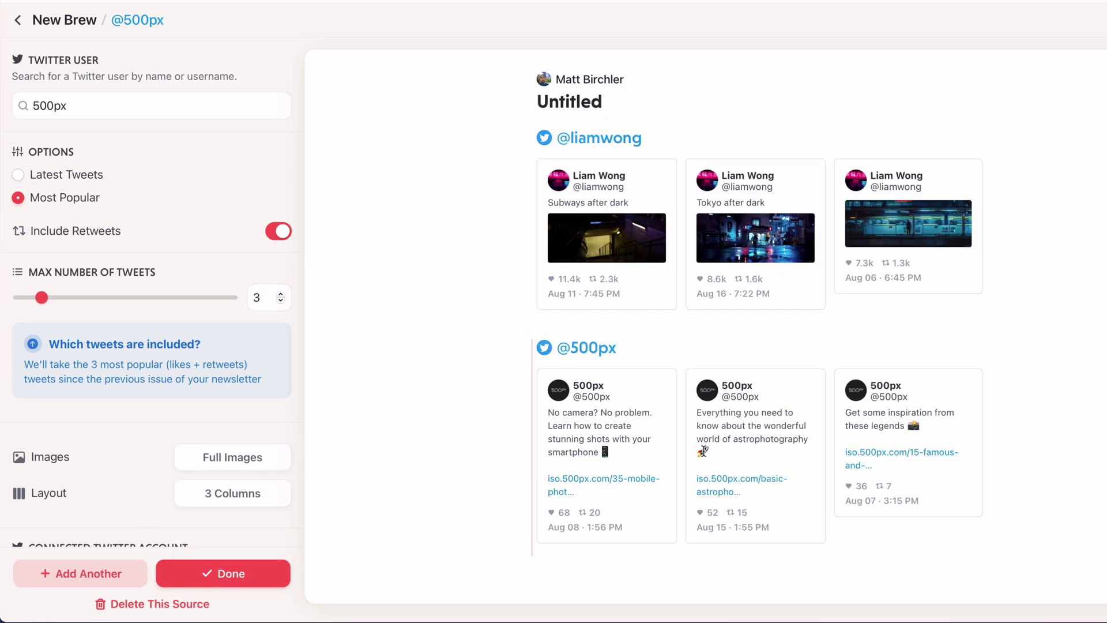
scroll(91, 465, "down", 2)
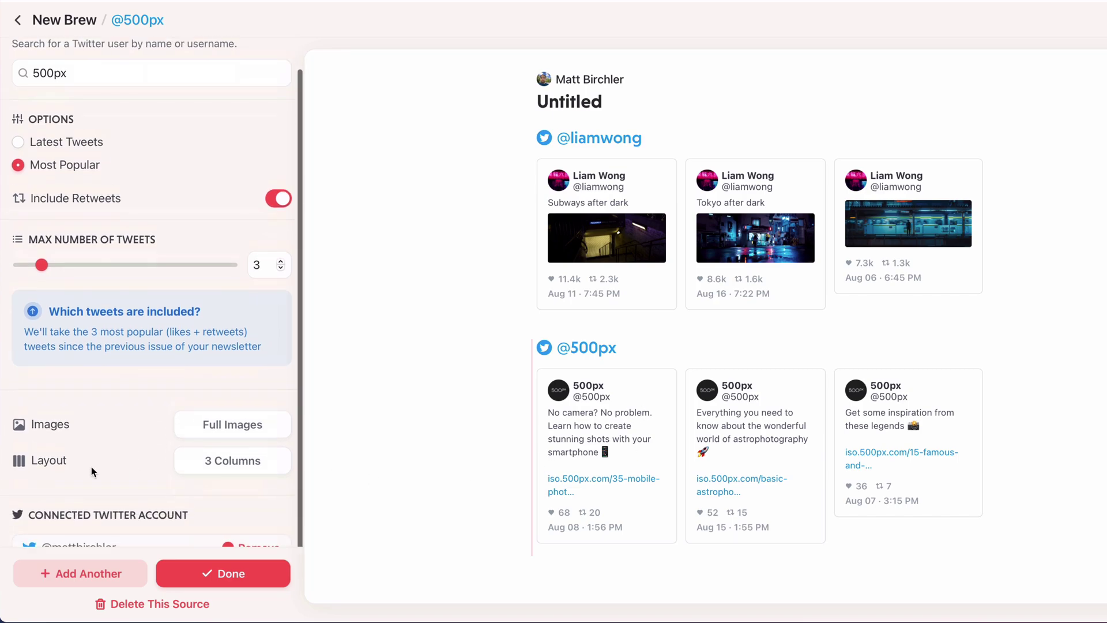
key("Escape")
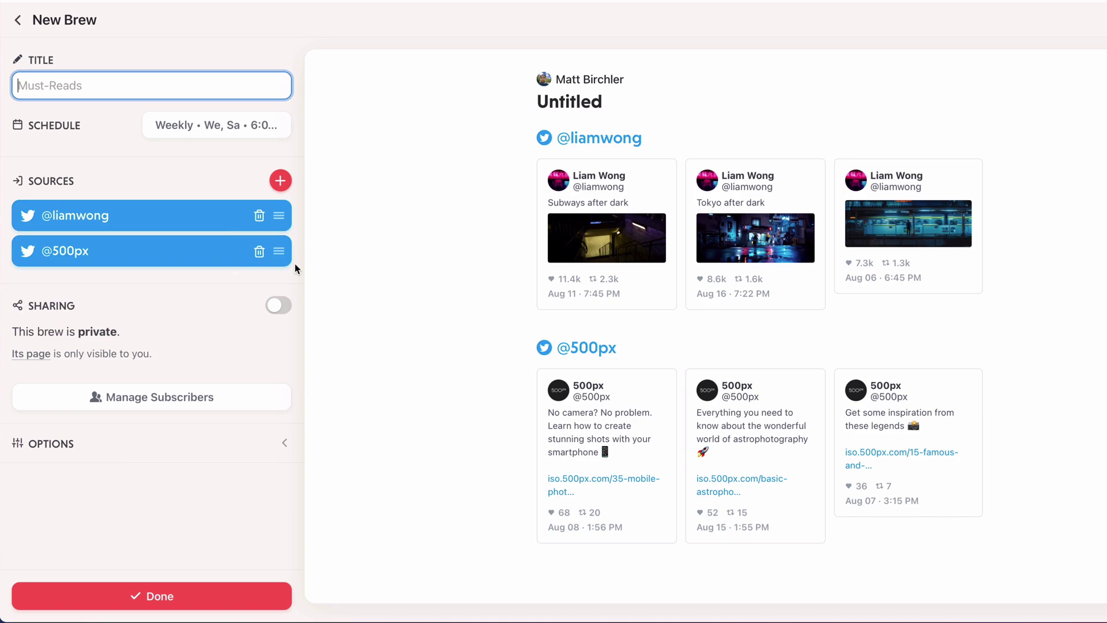
left_click_drag(275, 251, 277, 217)
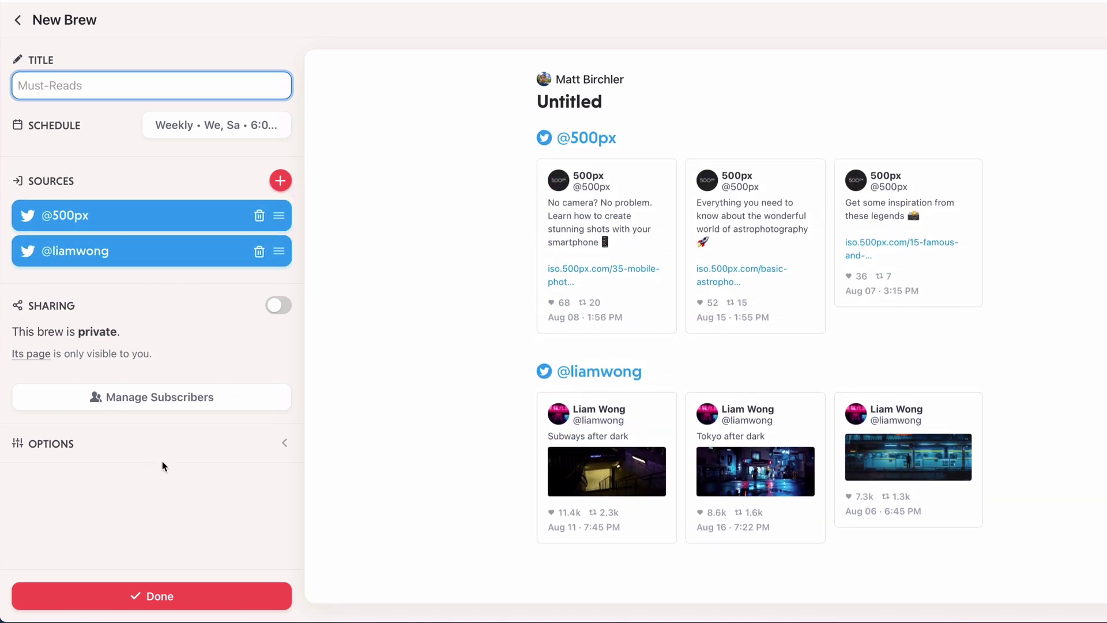
left_click(154, 599)
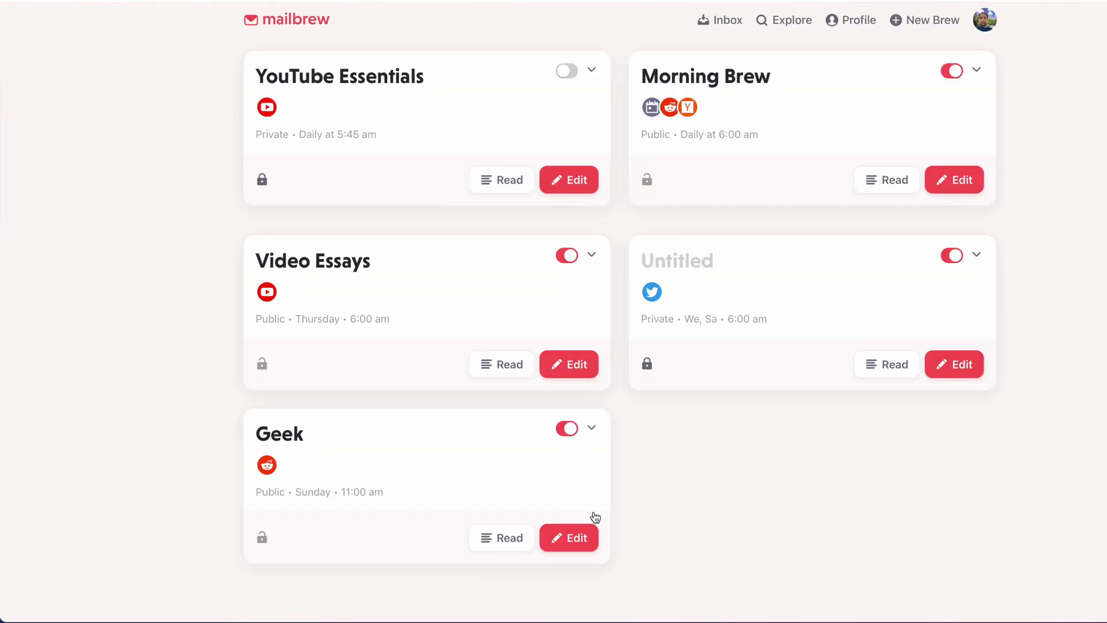
left_click(693, 259)
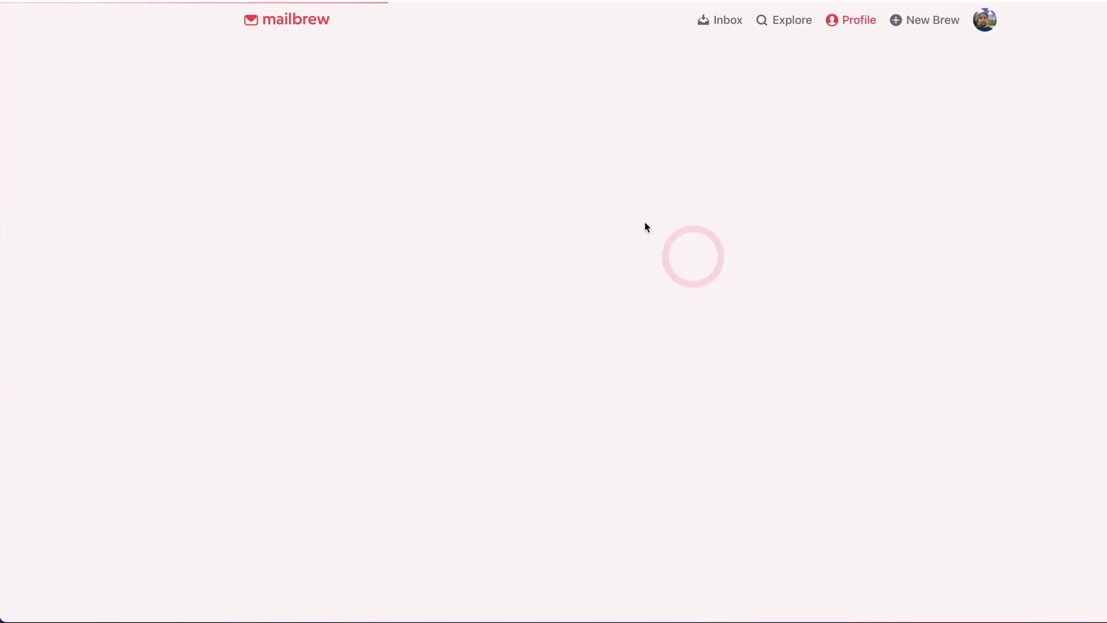
Step: Retitle the Untitled brew 'Twitter Photographers' and save it
left_click(958, 92)
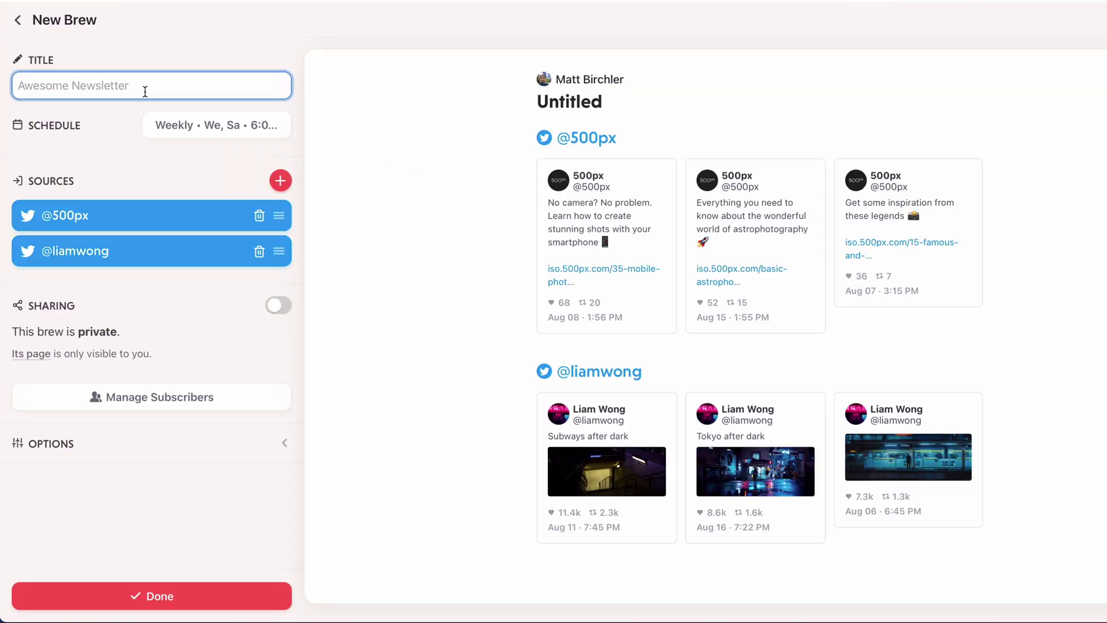
type("Twitter P")
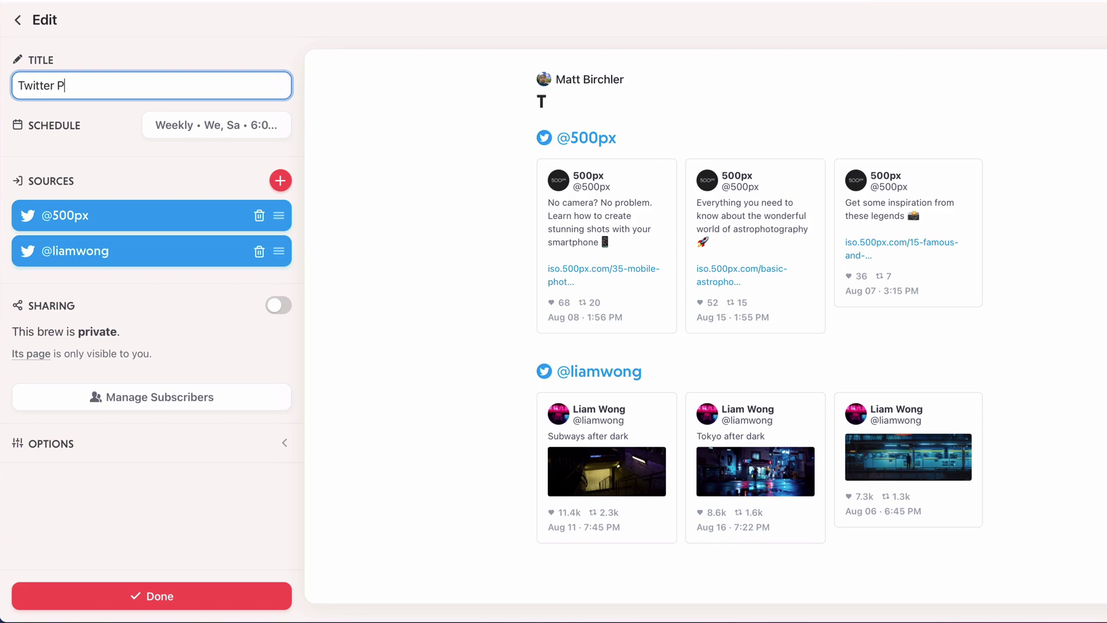
type("hotographers")
left_click(155, 597)
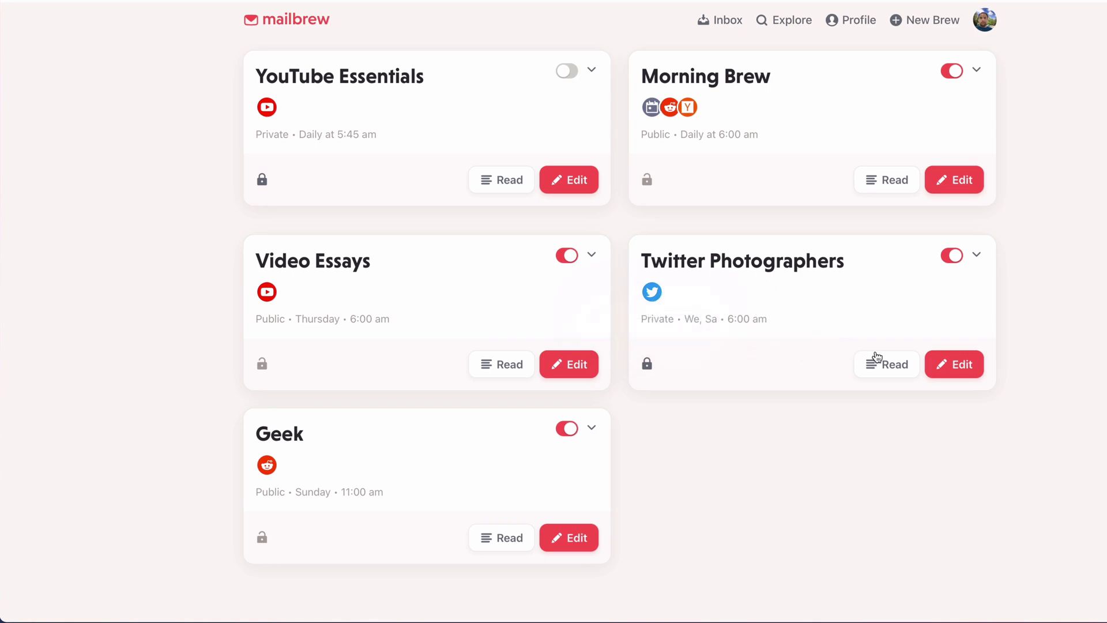
Step: Edit Twitter Photographers and open the 'Tokyo after dark' preview tweet on Twitter
left_click(950, 366)
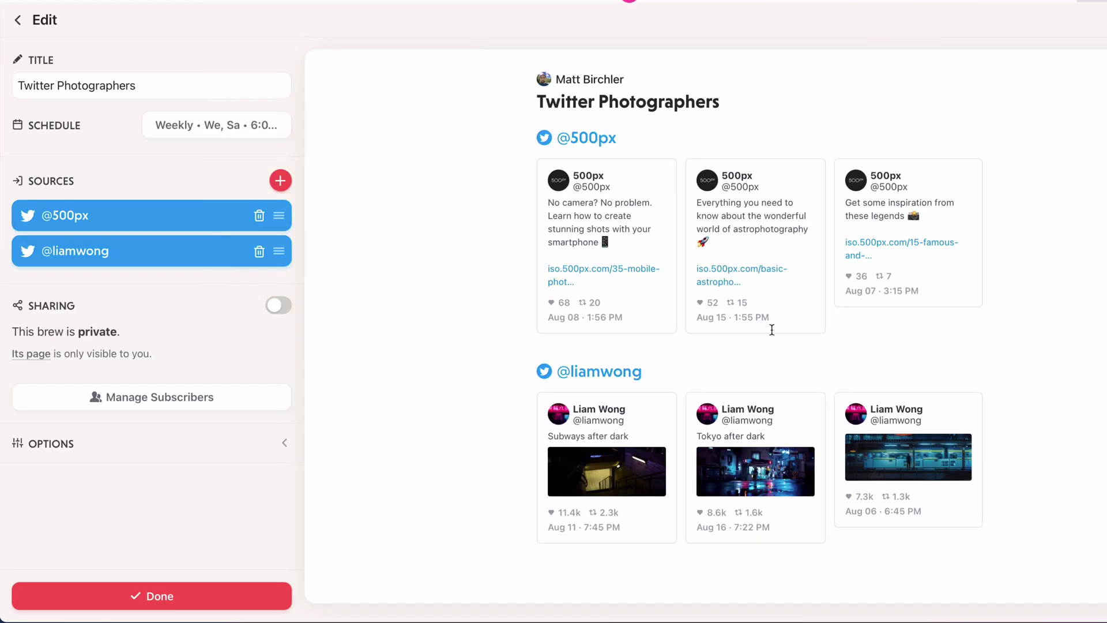
left_click(719, 529)
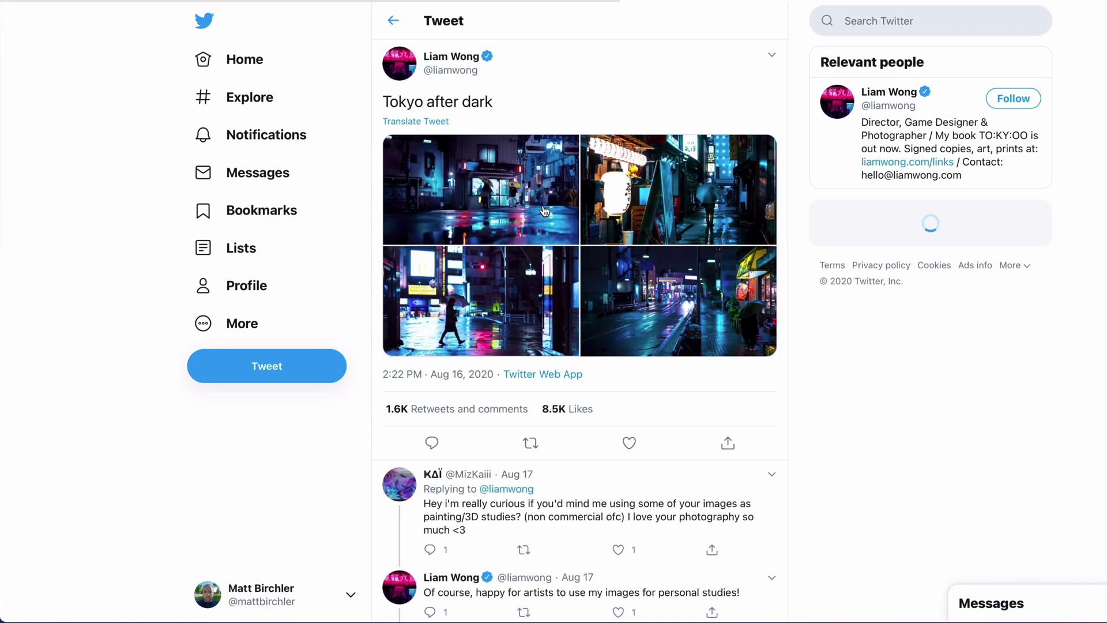
Step: View the first Tokyo after dark photo full-size, then go back to the Mailbrew editor
left_click(545, 211)
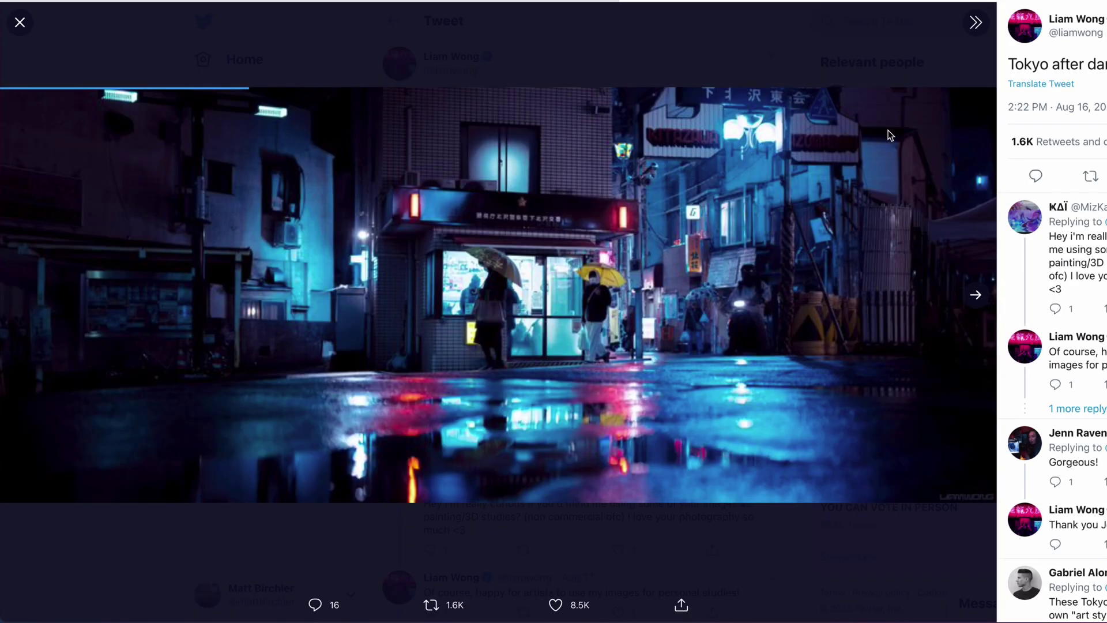
left_click(20, 23)
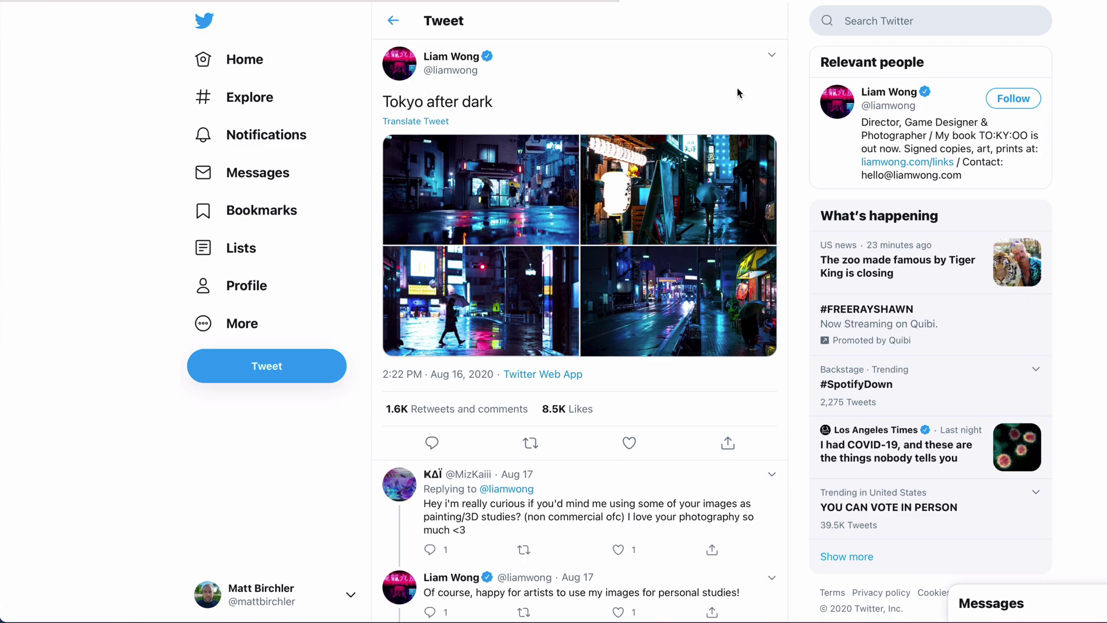
left_click(626, 3)
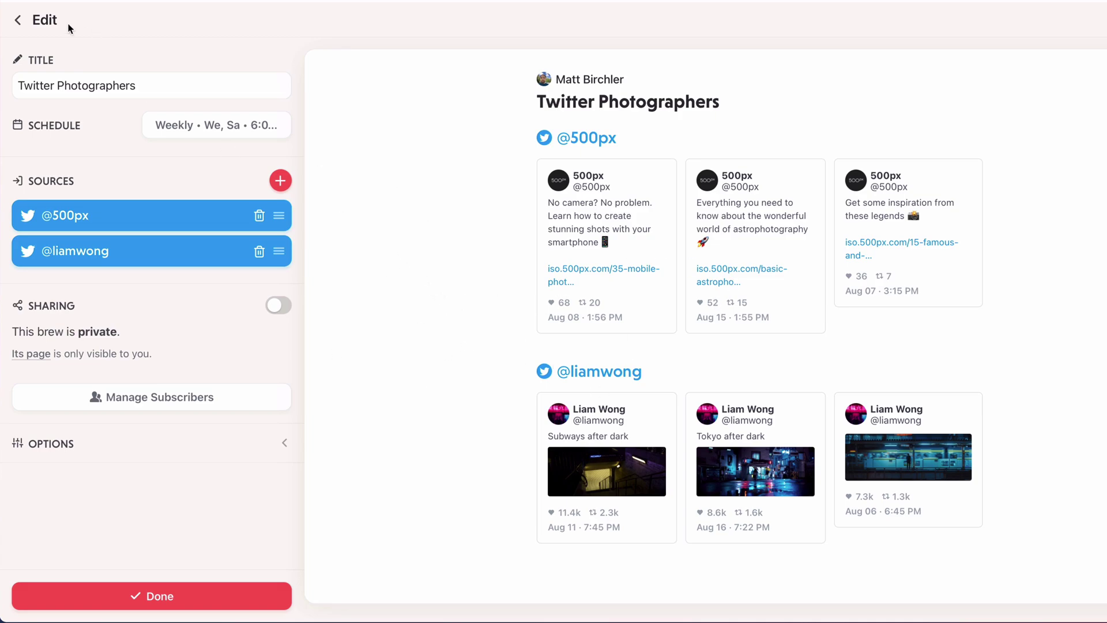
Step: Go back to the brew list, open Morning Brew, and show all its sources
left_click(22, 23)
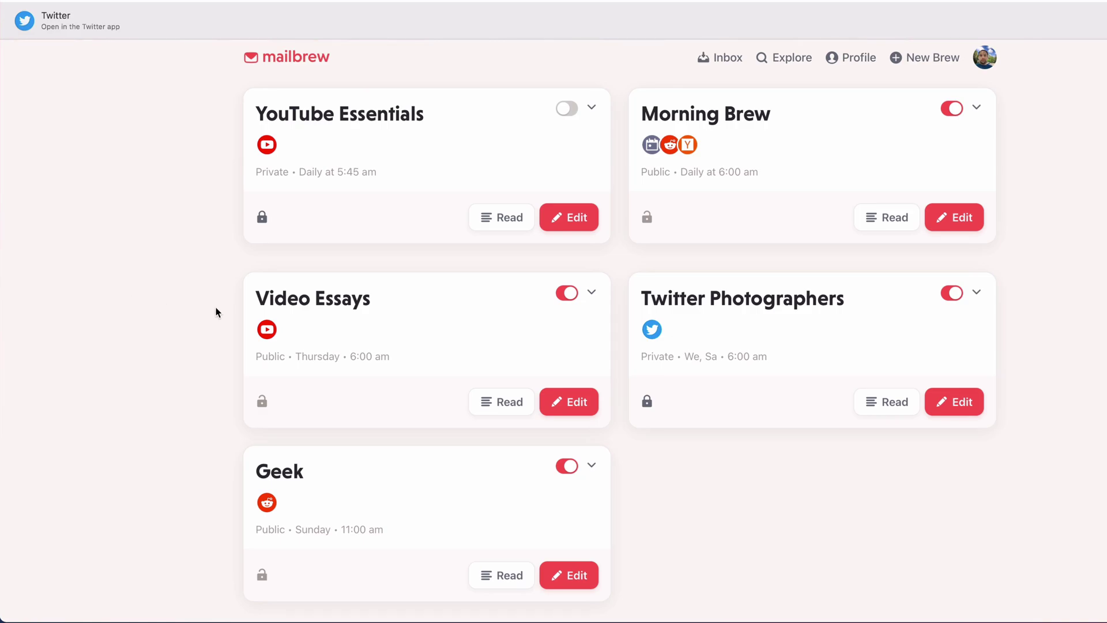
left_click(757, 115)
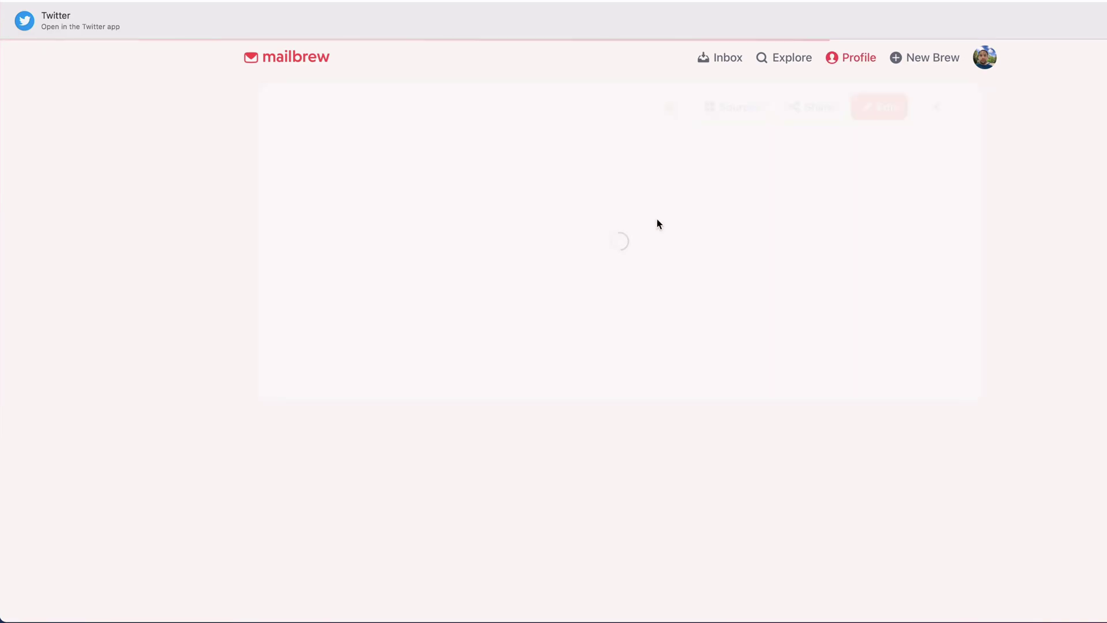
scroll(649, 430, "down", 15)
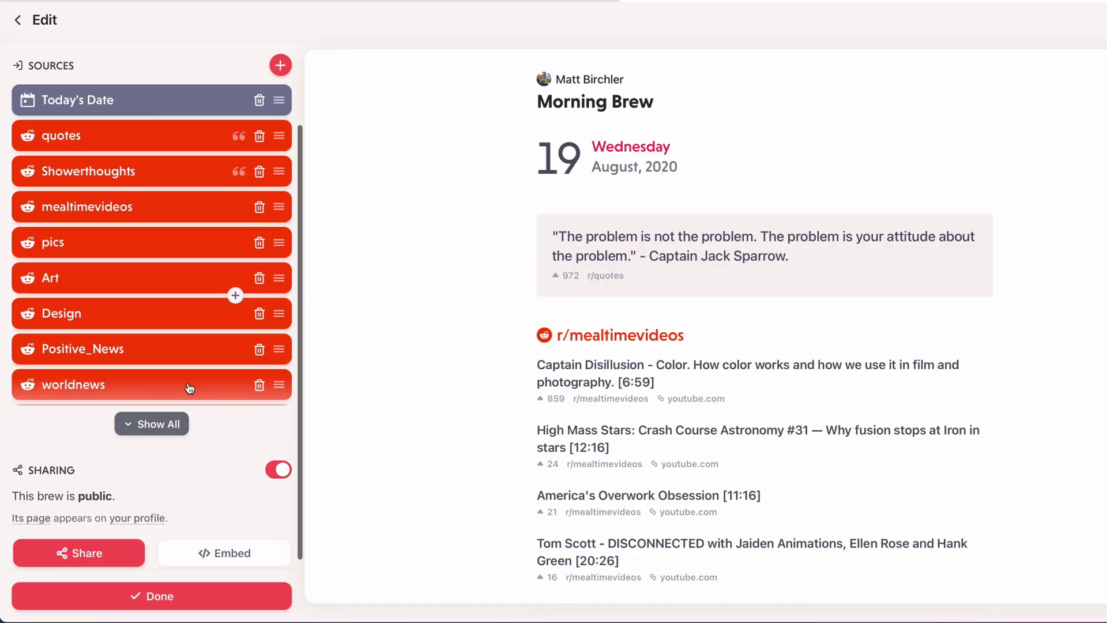
left_click(156, 422)
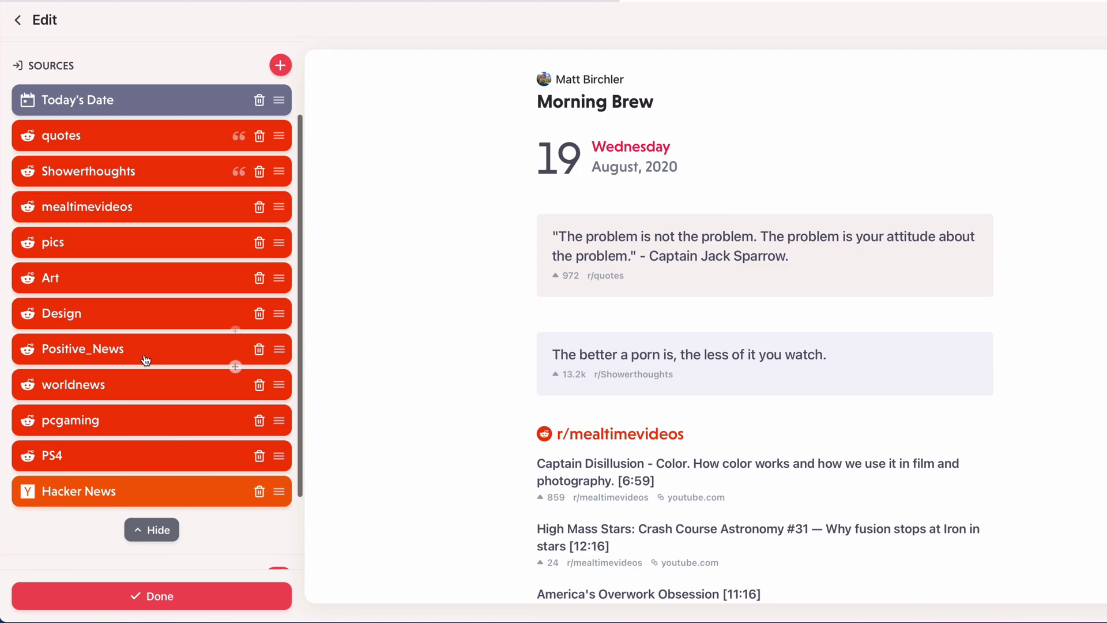
scroll(146, 358, "down", 2)
scroll(146, 292, "up", 5)
scroll(146, 328, "down", 3)
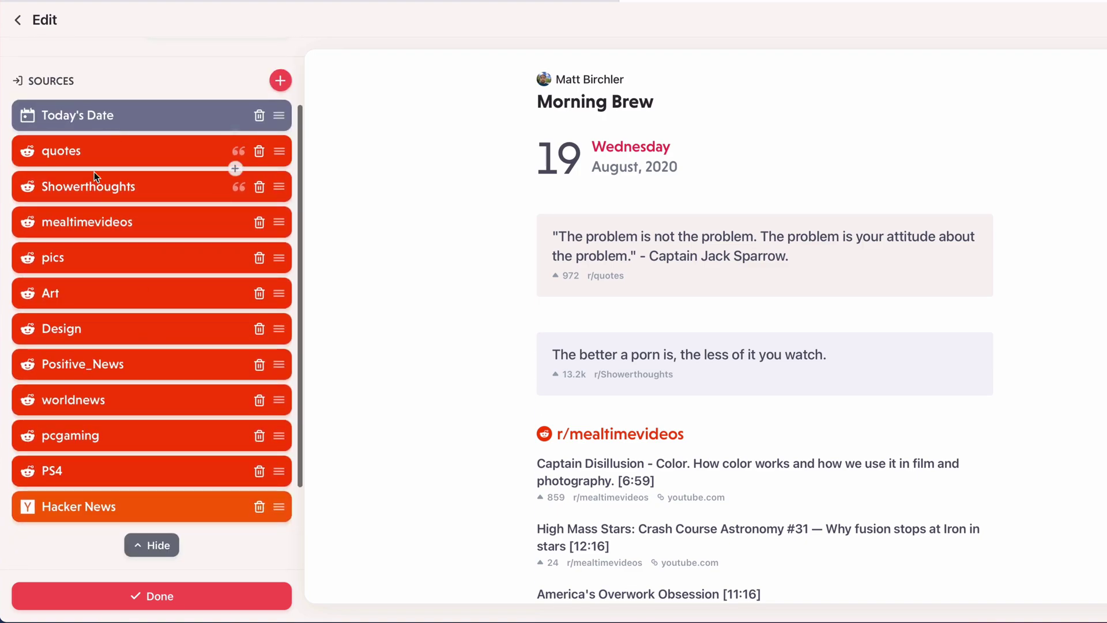